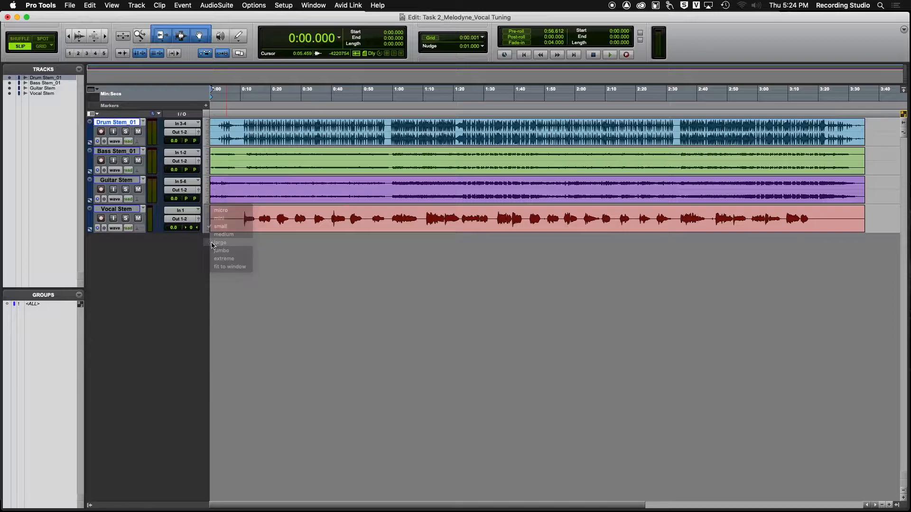
Step: Zoom in on the opening phrases of the Vocal Stem waveform
key("F5")
left_click_drag(225, 243, 545, 255)
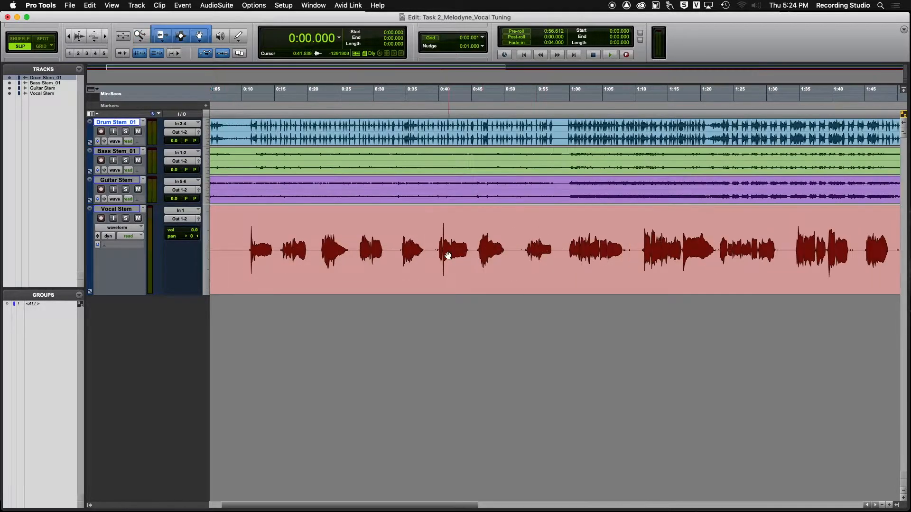
left_click(248, 230)
left_click_drag(230, 238, 396, 250)
key("F5")
left_click_drag(232, 241, 421, 247)
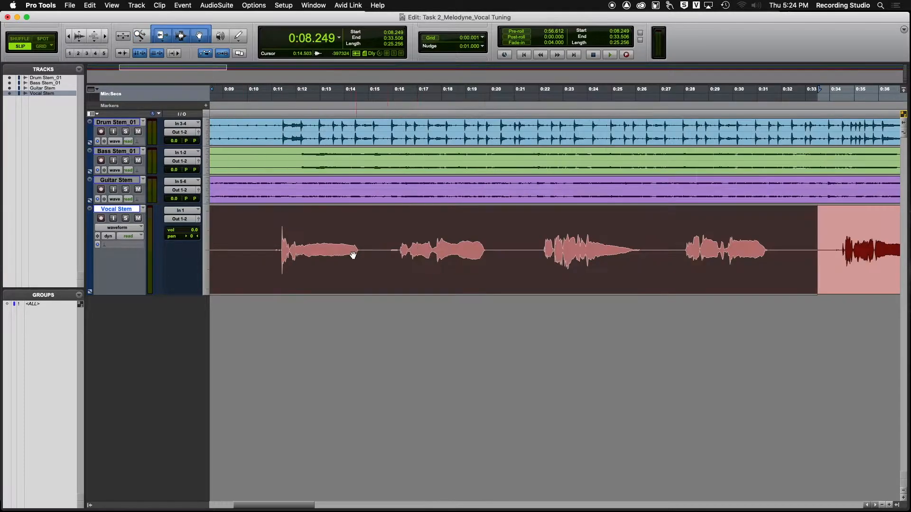
Step: Place the edit cursor just before the first vocal phrase on the Vocal Stem track, at about 0:11.283
left_click(270, 229)
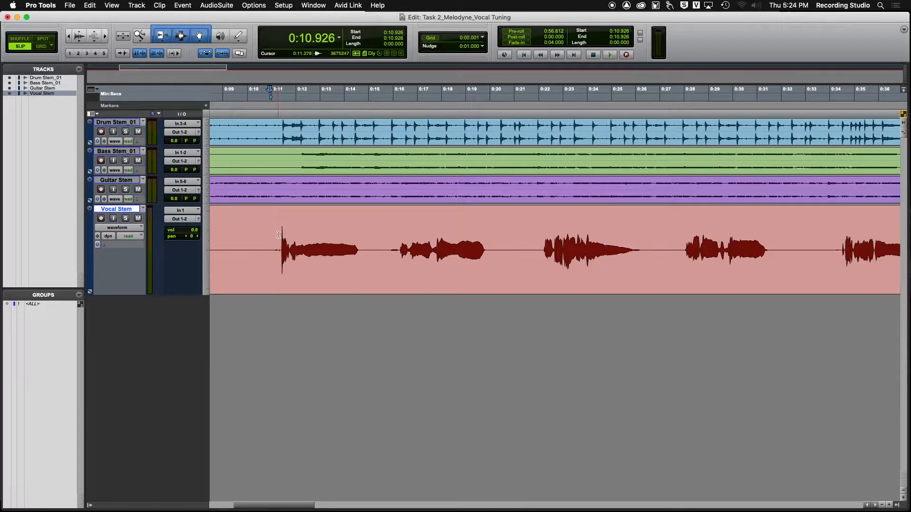
left_click_drag(279, 238, 190, 241)
key("r")
left_click(340, 243)
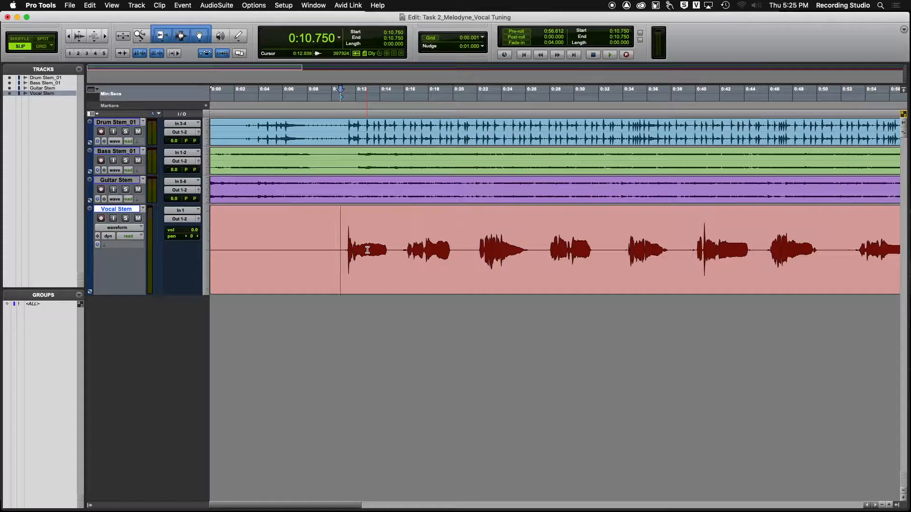
key("F5")
left_click_drag(311, 248, 458, 242)
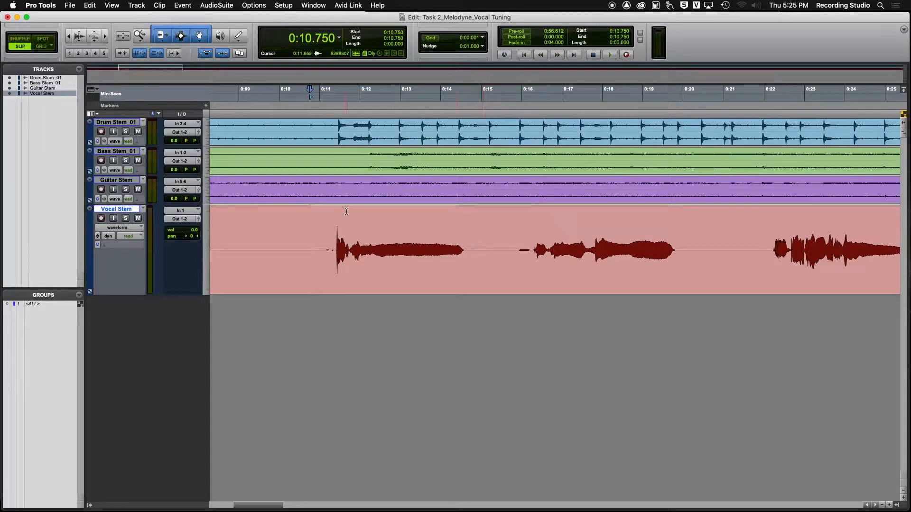
left_click(331, 244)
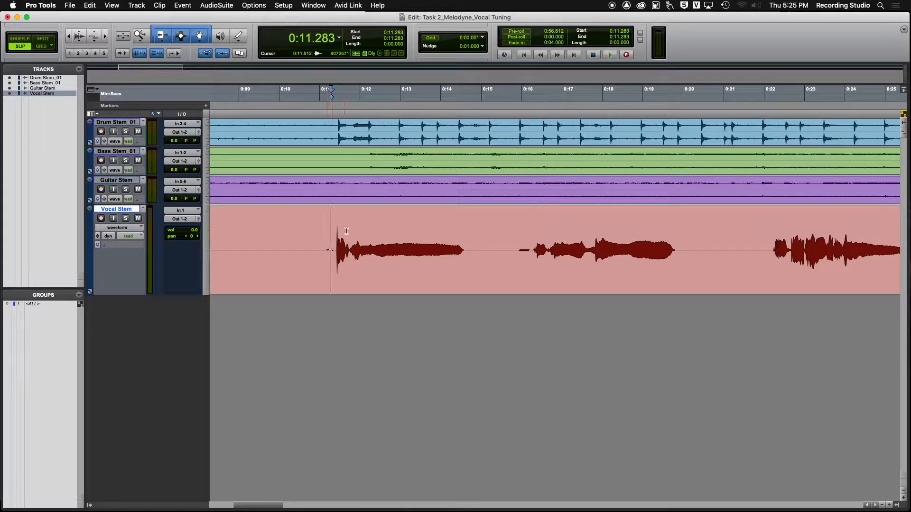
Step: Display the Inserts A-E column in the Edit window and check the same inserts in the Mix window
left_click(91, 89)
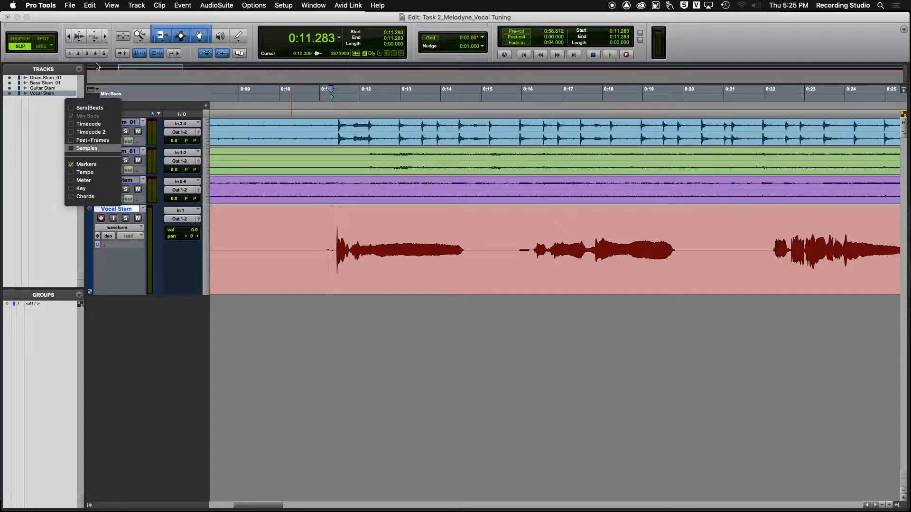
left_click(128, 91)
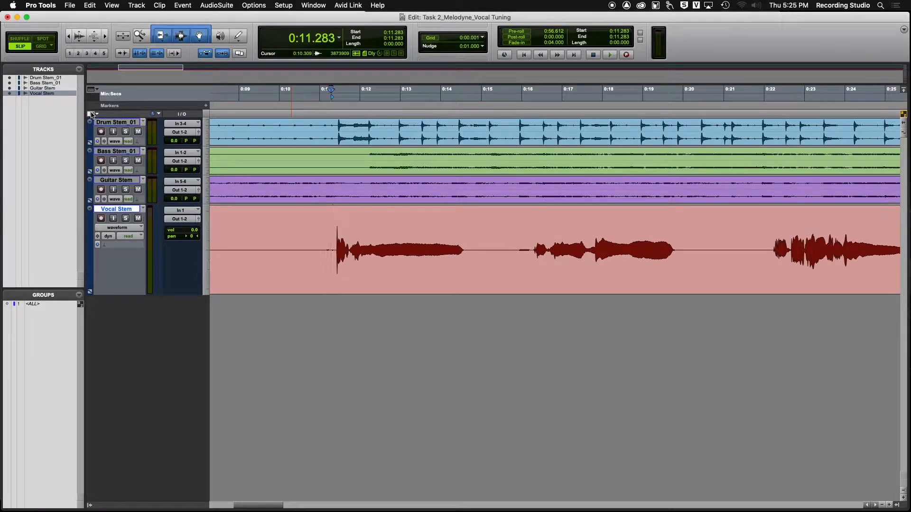
left_click(91, 114)
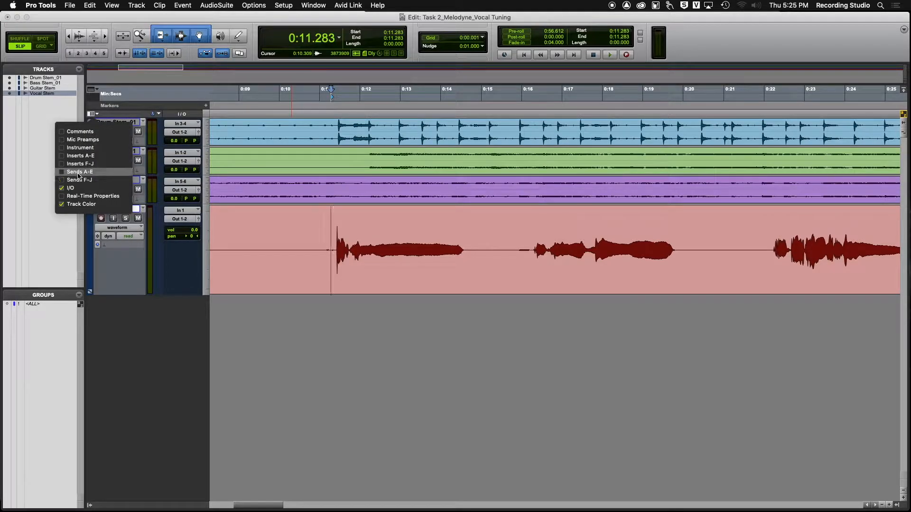
left_click(79, 156)
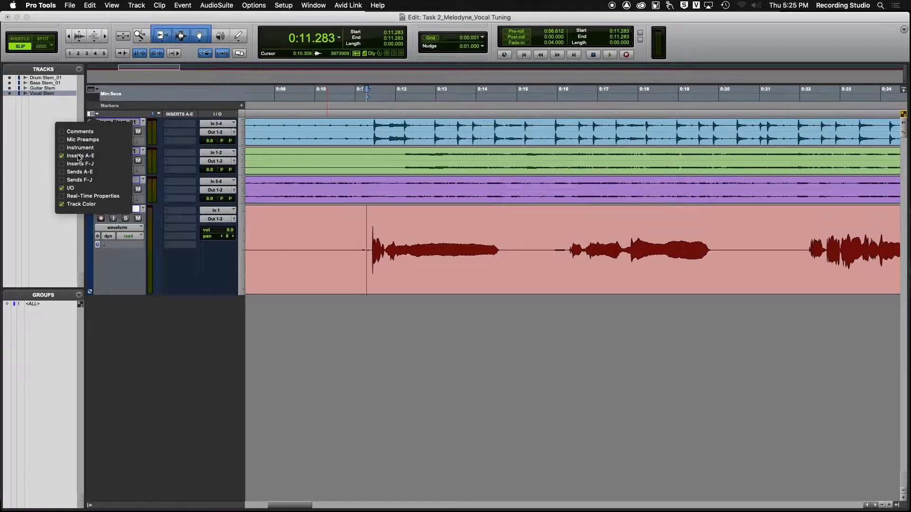
left_click(157, 229)
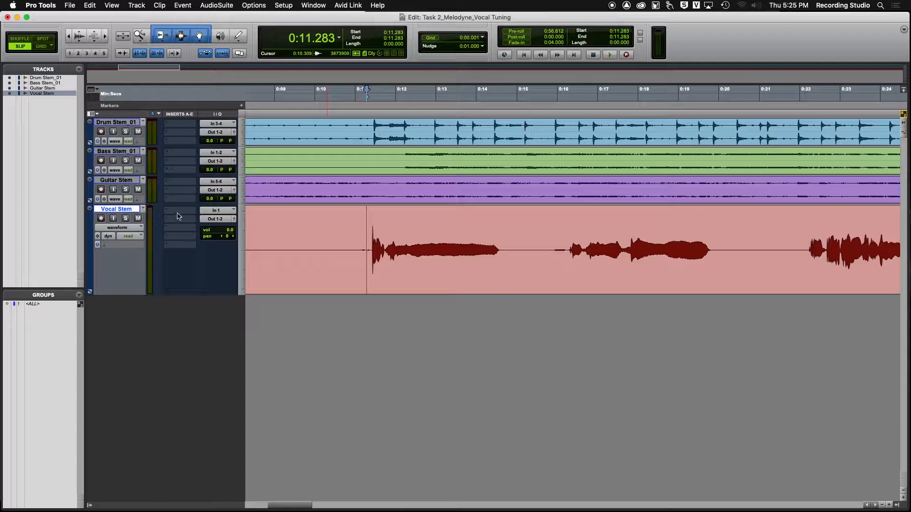
key("super+equal")
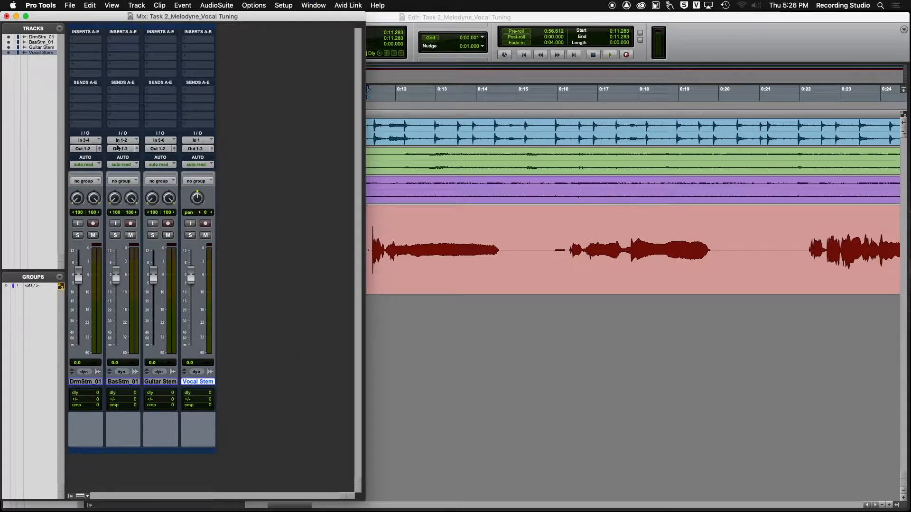
key("super+equal")
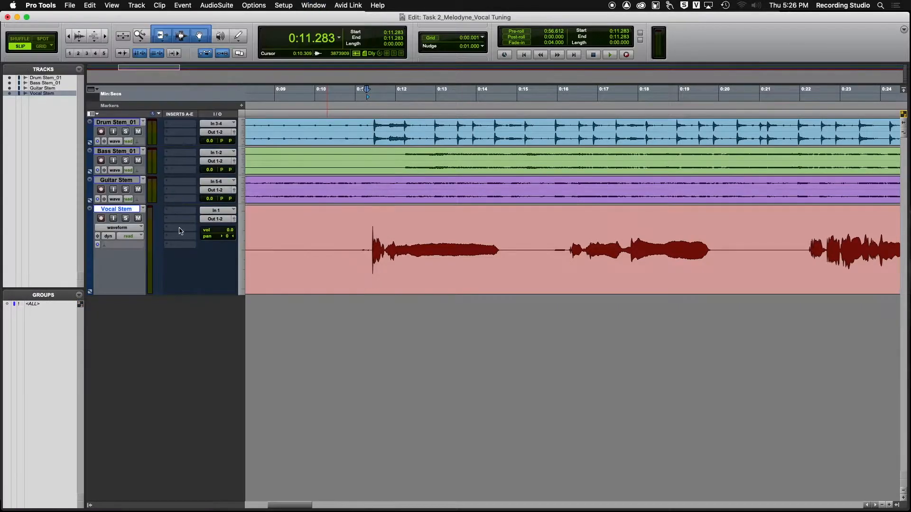
Step: Insert Celemony's Melodyne (mono) on the Vocal Stem's first insert slot and move its window below the tracks
left_click(171, 212)
mouse_move(199, 210)
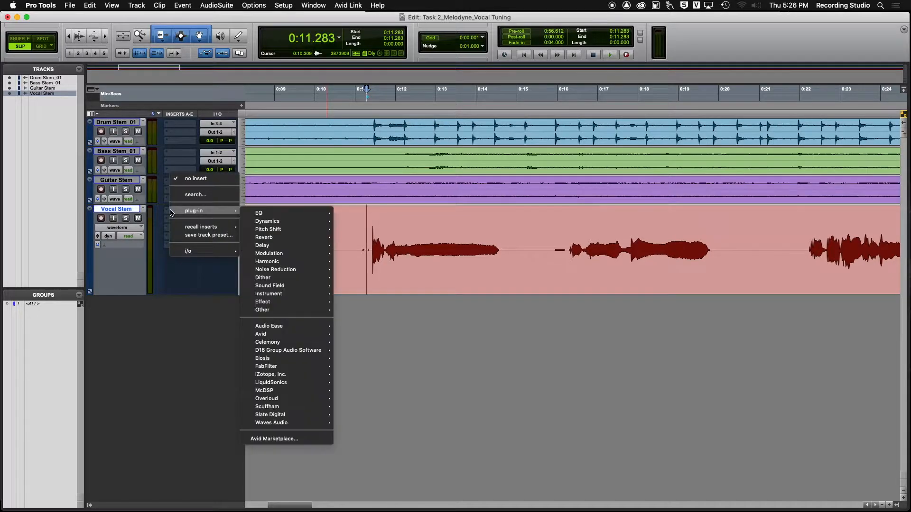
mouse_move(308, 309)
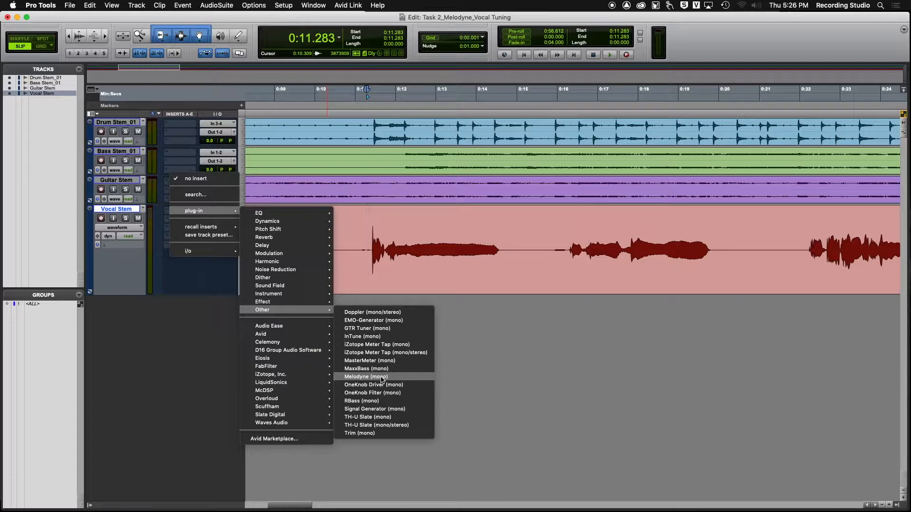
mouse_move(271, 342)
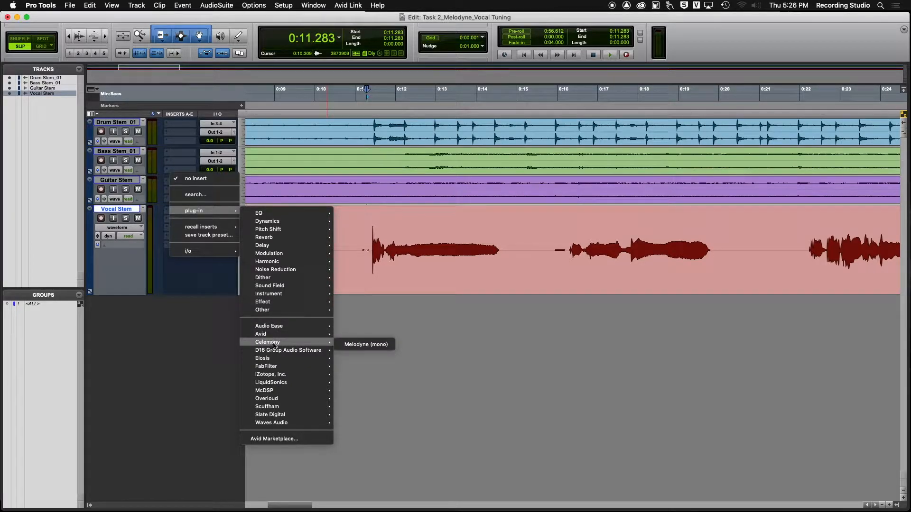
left_click(353, 347)
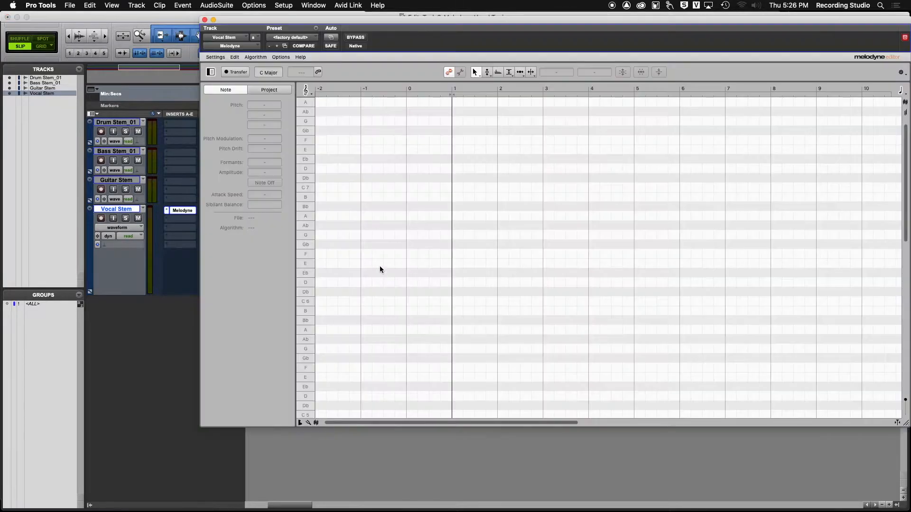
left_click_drag(320, 24, 287, 300)
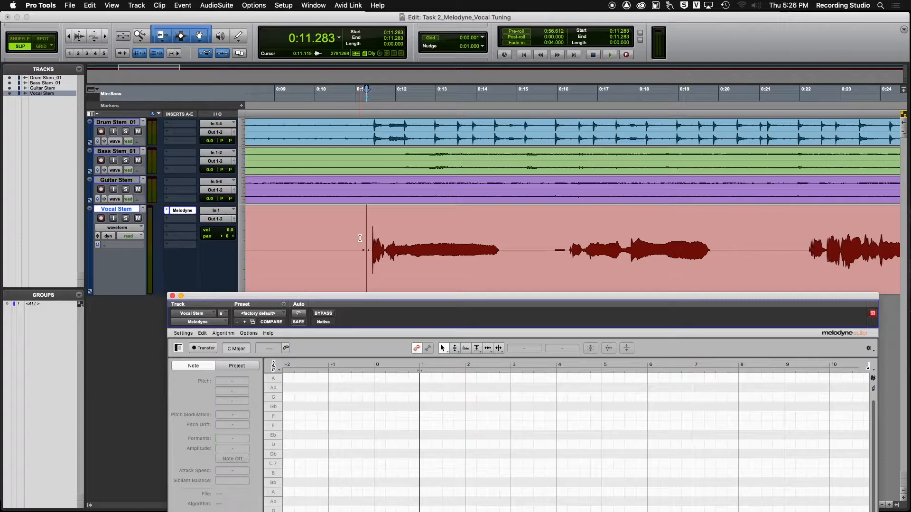
Step: Play the song from the first vocal phrase, about 0:46 and about 0:54 to locate the end of the opening section
key("r")
key("r")
key("r")
key("r")
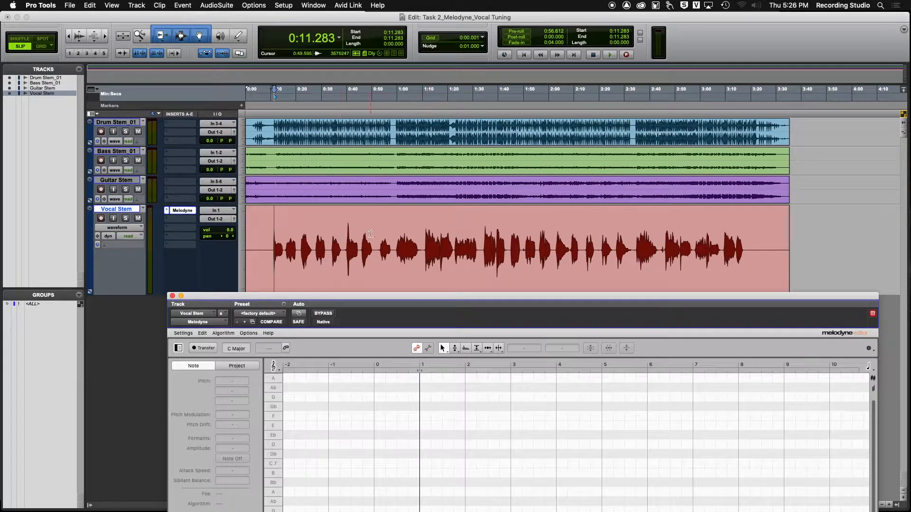
key("space")
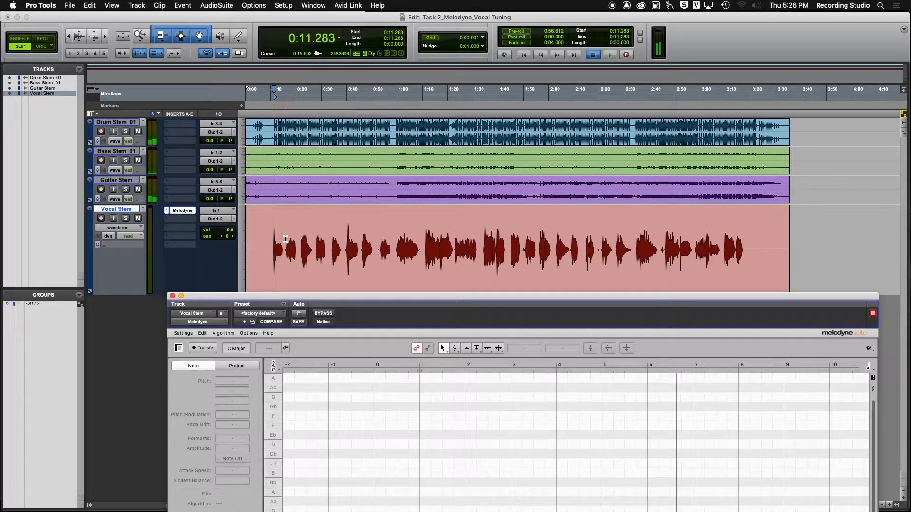
left_click(362, 238)
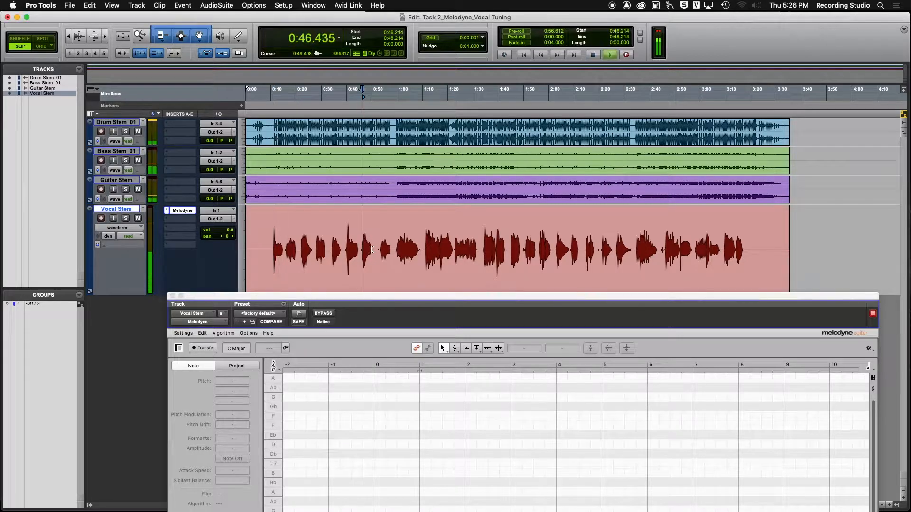
left_click(380, 241)
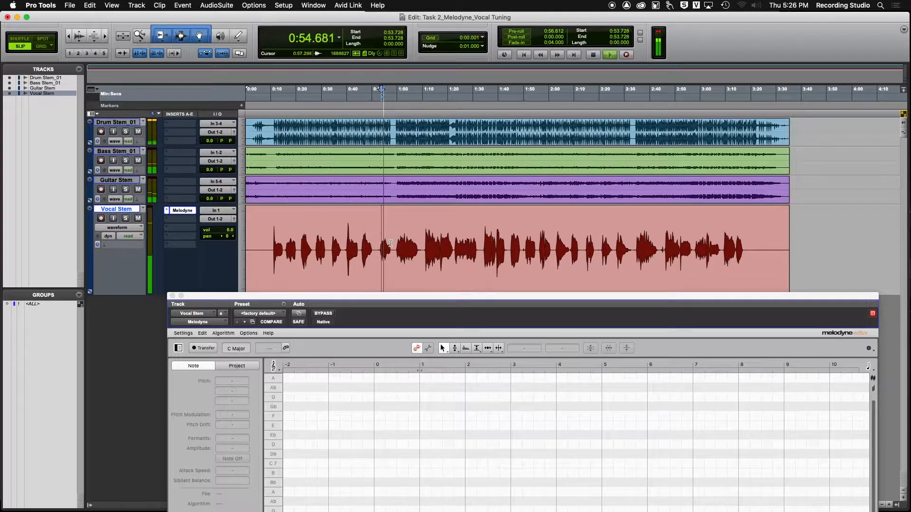
key("space")
Step: Select the Vocal Stem from about 0:09.768 to 0:58.801 and transfer that section into Melodyne by playing it through
left_click_drag(394, 243, 271, 250)
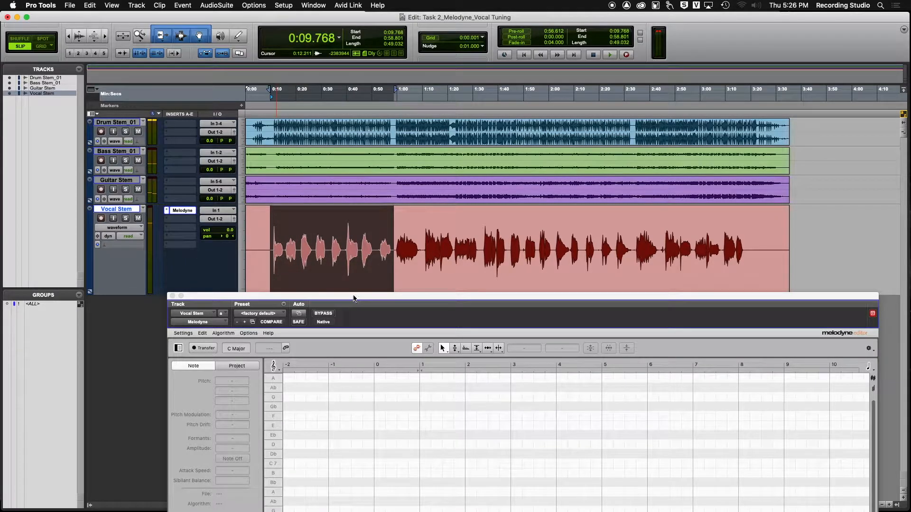
left_click_drag(285, 299, 507, 105)
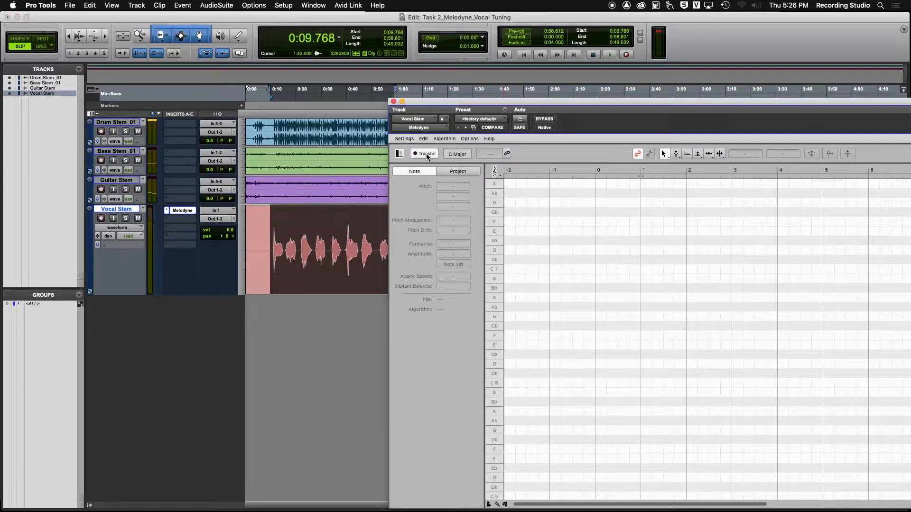
key("space")
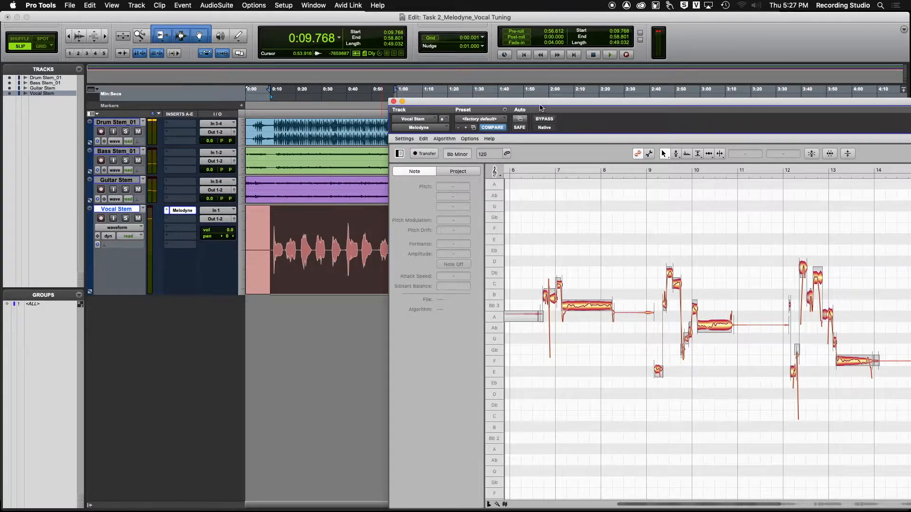
left_click_drag(540, 104, 312, 51)
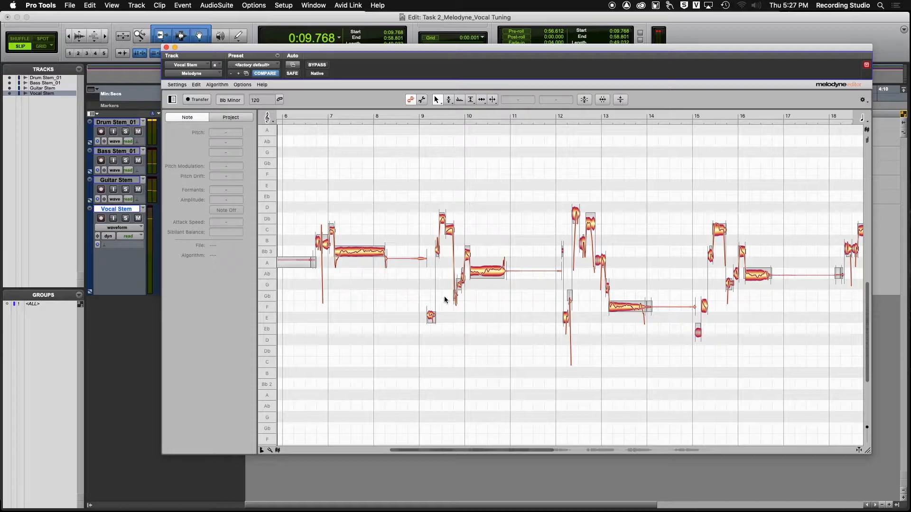
Step: Browse the transferred vocal notes in the Melodyne editor, including with the Scroll tool
scroll(446, 299, "right", 10)
scroll(454, 298, "right", 14)
scroll(460, 298, "left", 14)
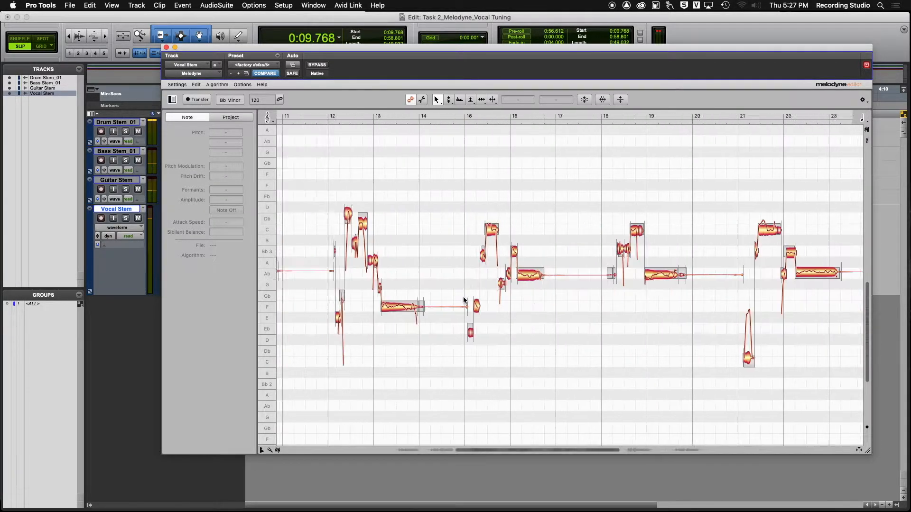
scroll(466, 299, "left", 12)
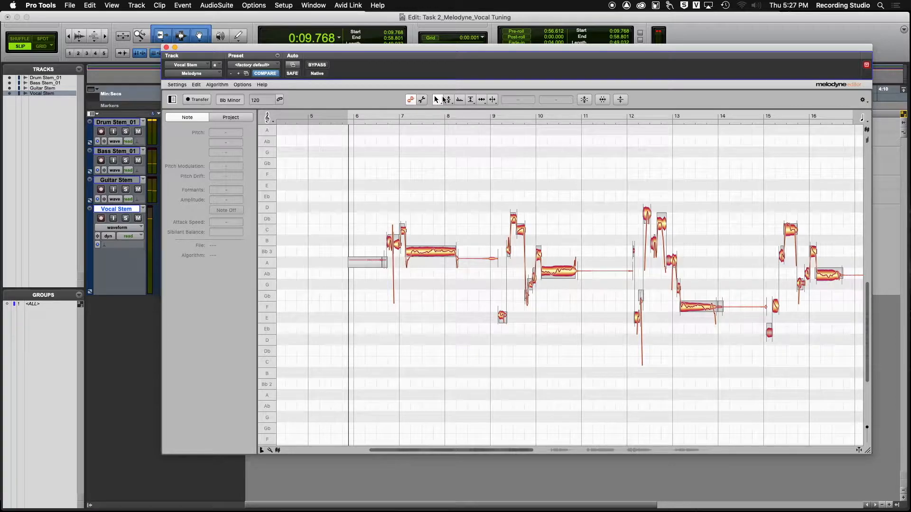
left_click(438, 100)
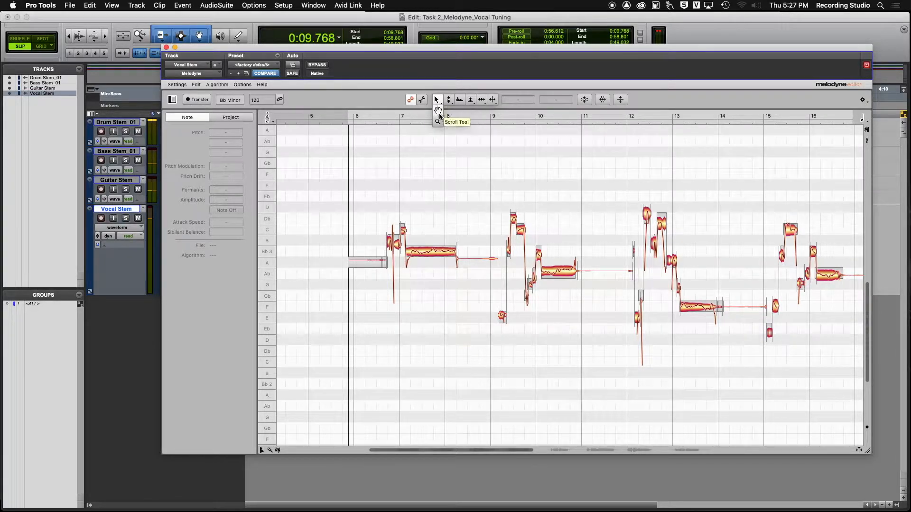
left_click(438, 112)
left_click_drag(455, 198, 344, 197)
left_click_drag(491, 188, 431, 184)
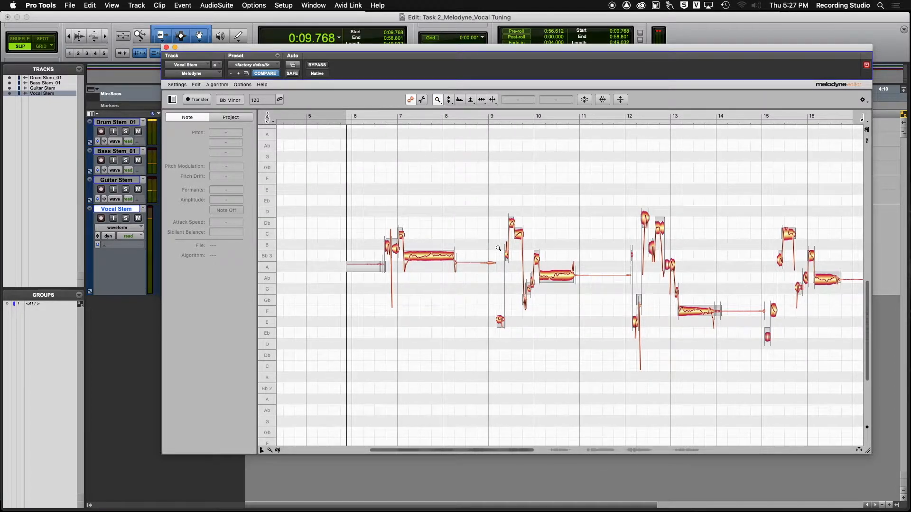
Step: Enlarge the first vocal phrase's notes in time and pitch with the Zoom tool and the view sliders
mouse_move(497, 248)
left_mouse_down()
mouse_move(488, 234)
mouse_move(485, 150)
mouse_move(486, 256)
left_mouse_up()
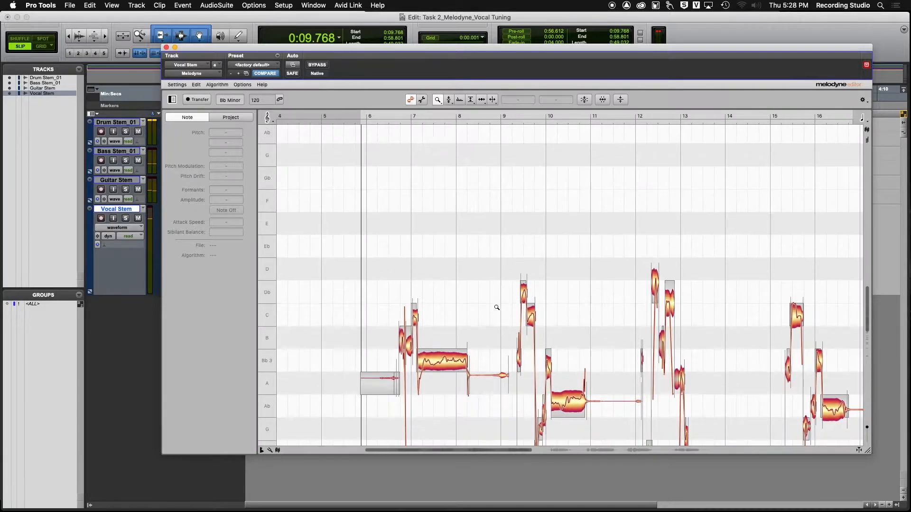
left_click_drag(477, 171, 461, 265)
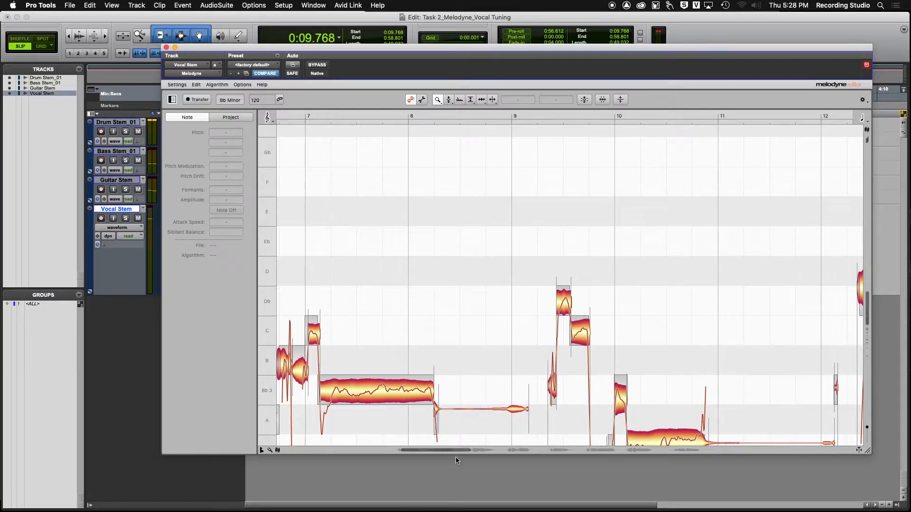
left_click_drag(455, 452, 428, 453)
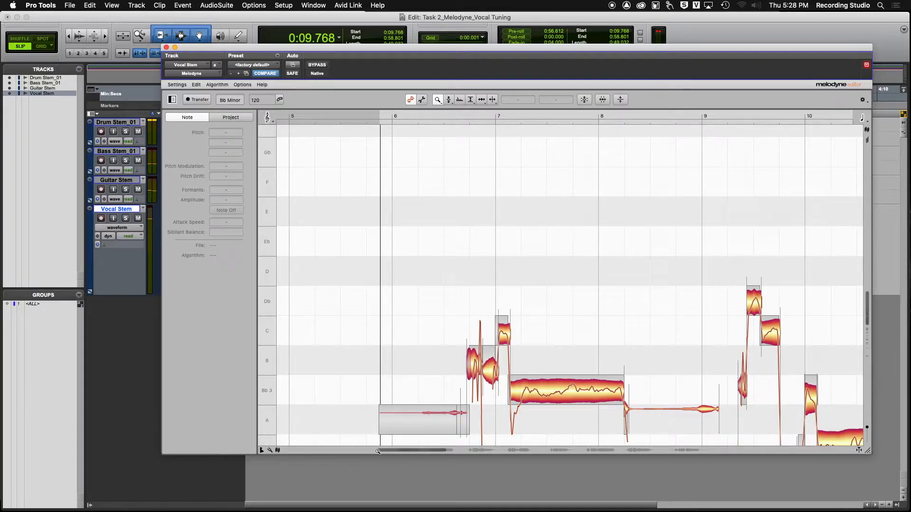
mouse_move(378, 452)
left_mouse_down()
mouse_move(428, 452)
mouse_move(369, 451)
mouse_move(381, 450)
left_mouse_up()
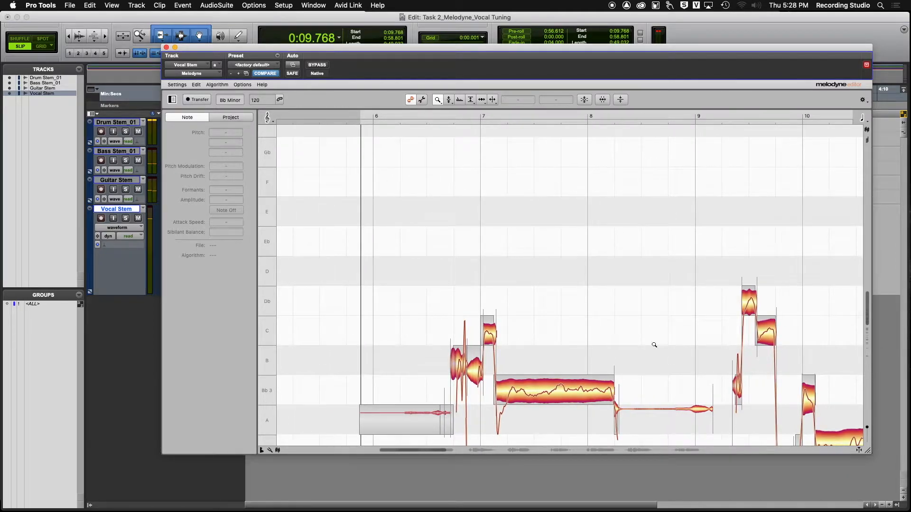
left_click_drag(868, 290, 872, 311)
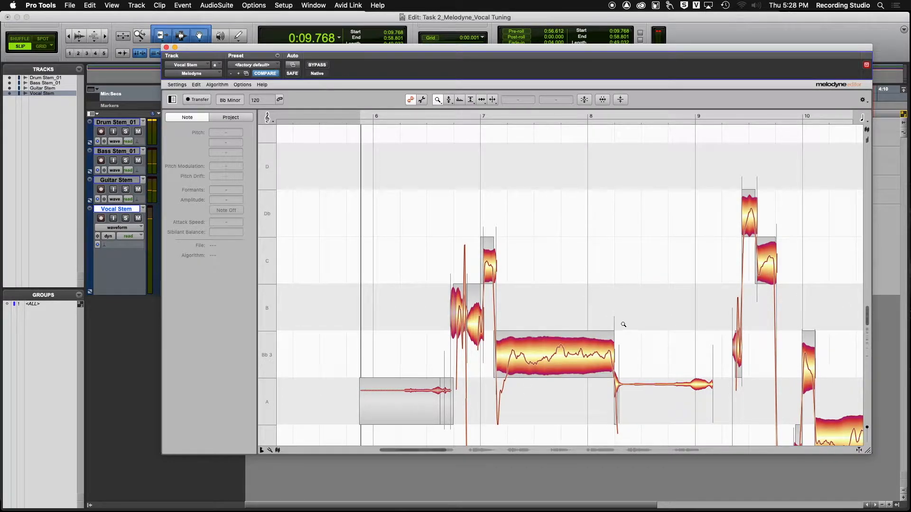
Step: Browse the opening vocal notes in Melodyne across pitch and time, and reduce the vertical magnification to show more semitone rows
scroll(626, 320, "down", 12)
scroll(645, 314, "up", 11)
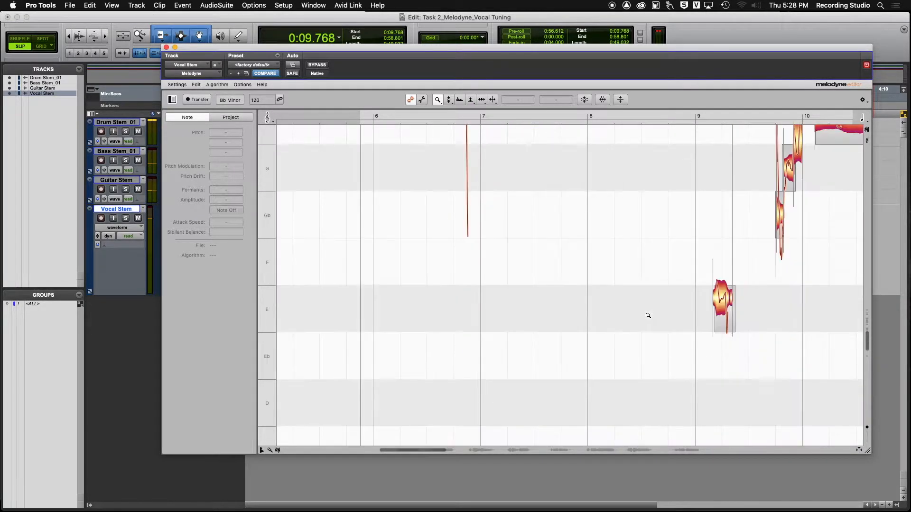
scroll(657, 314, "up", 12)
scroll(668, 312, "down", 15)
scroll(680, 311, "up", 16)
scroll(681, 312, "down", 6)
scroll(682, 311, "up", 12)
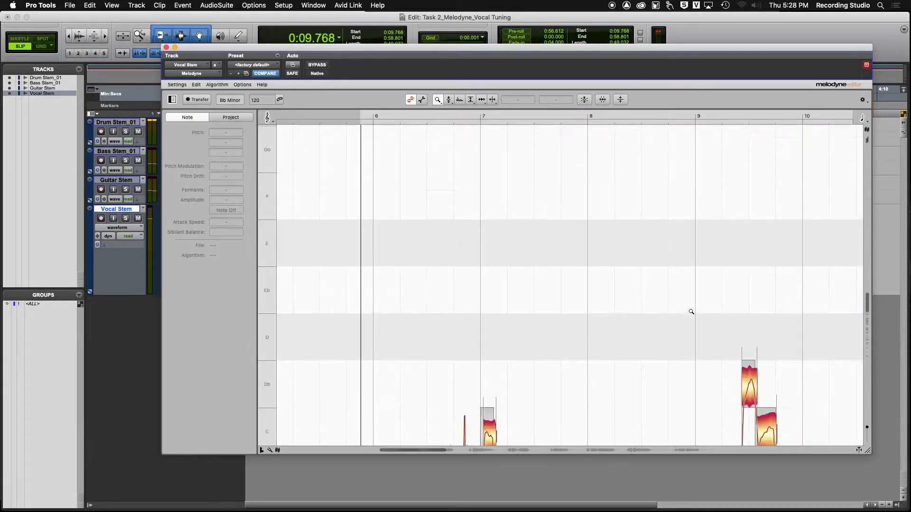
scroll(695, 311, "down", 15)
scroll(697, 310, "up", 5)
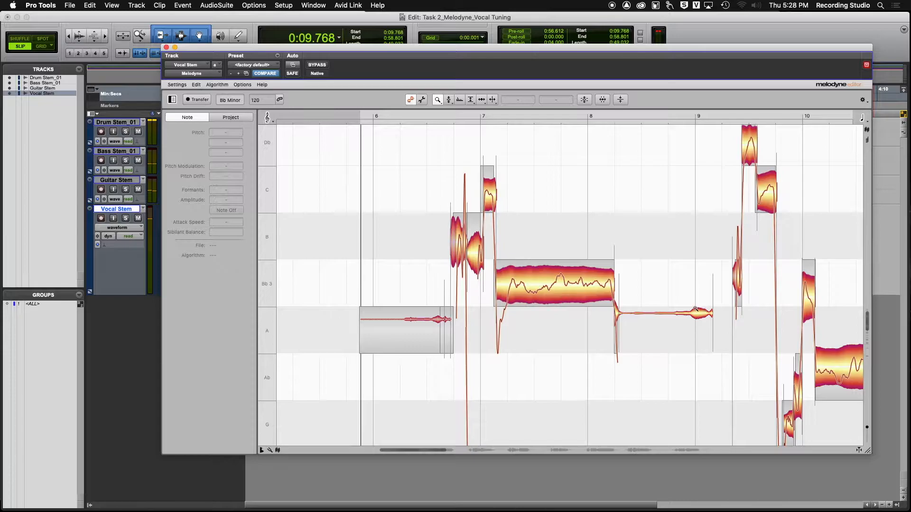
scroll(654, 250, "right", 15)
scroll(655, 251, "left", 13)
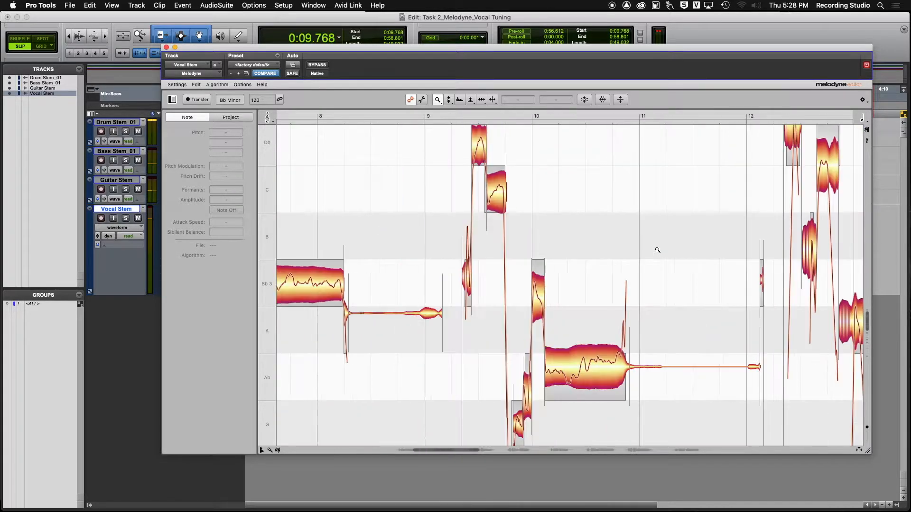
scroll(671, 248, "left", 8)
scroll(681, 244, "right", 10)
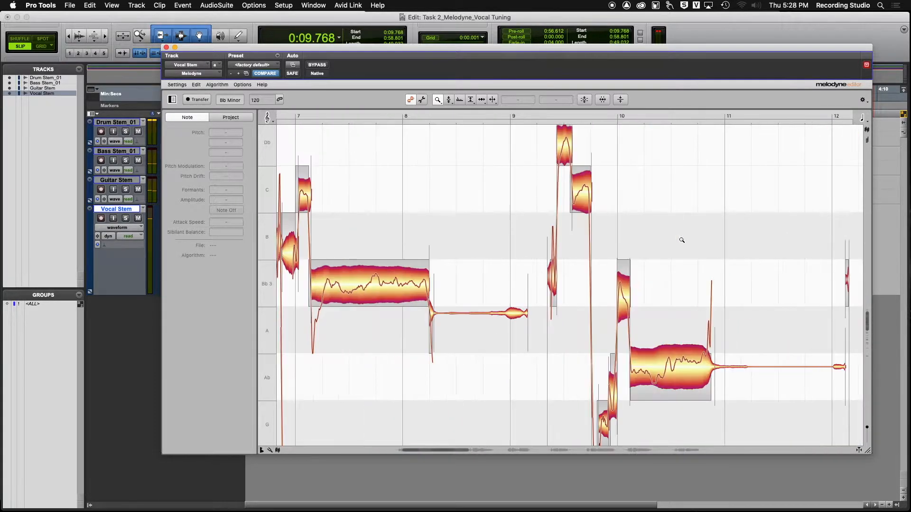
scroll(692, 237, "left", 8)
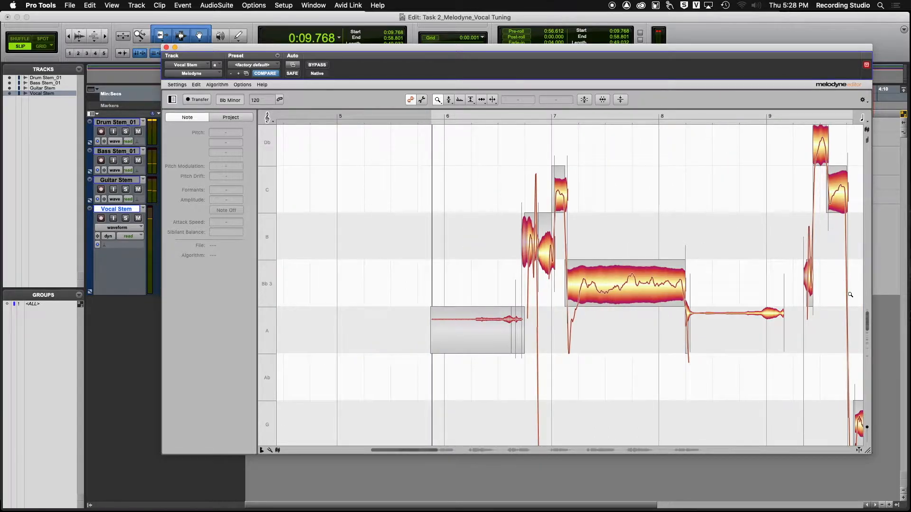
left_click_drag(867, 314, 869, 287)
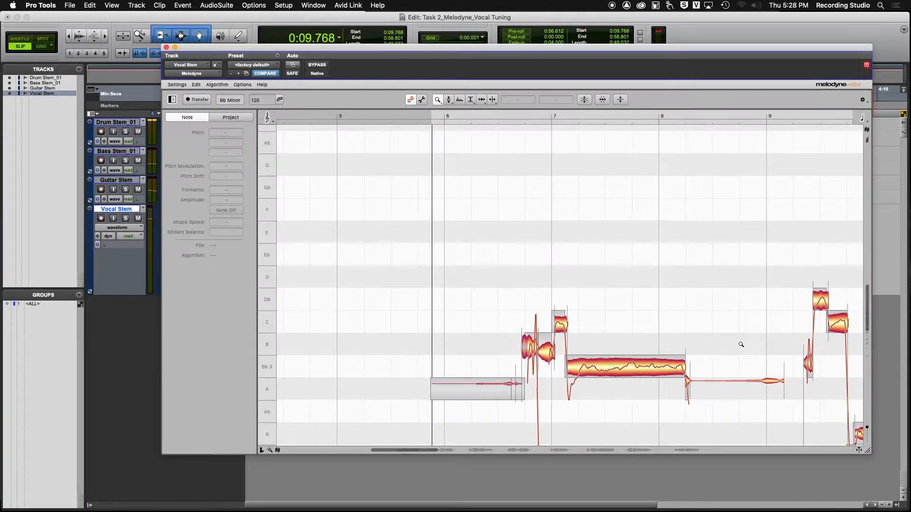
Step: Close the Melodyne plug-in window, place the edit cursor at 0:35.130 on the Vocal Stem and magnify the timeline around it
key("super+equal")
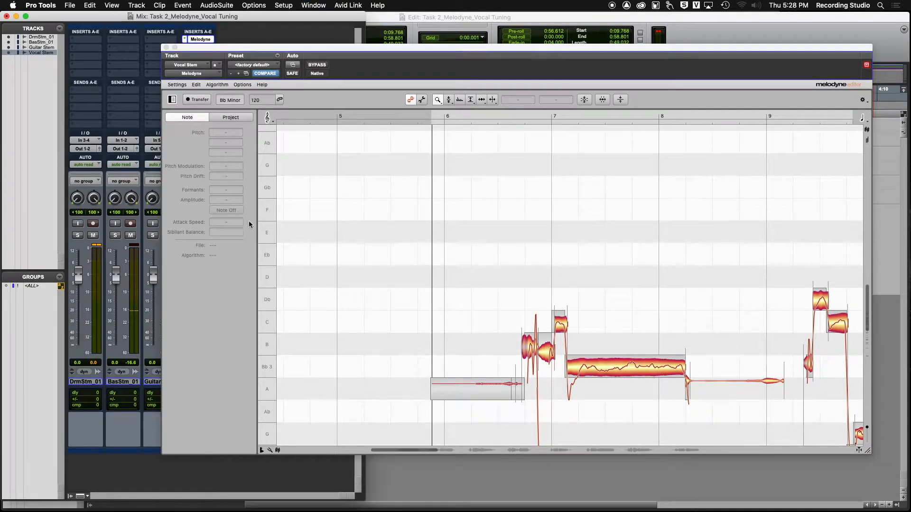
left_click(389, 16)
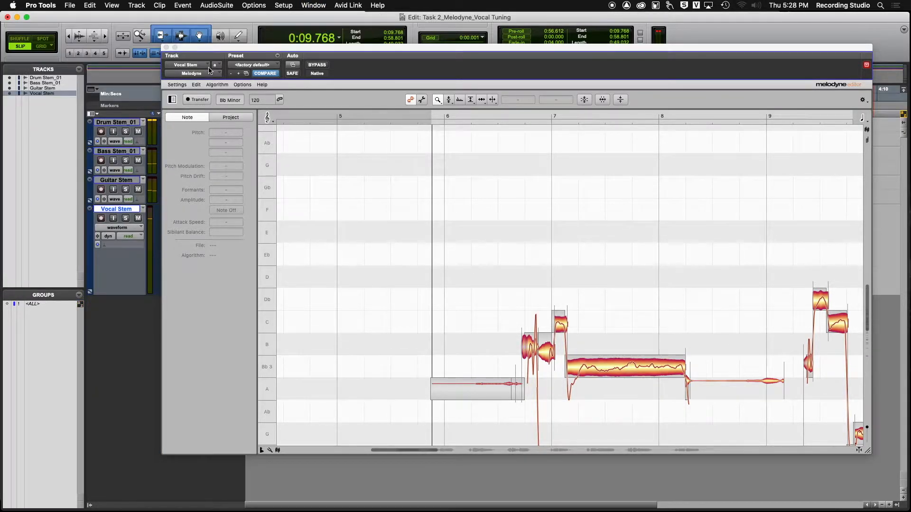
left_click(166, 47)
left_click(335, 240)
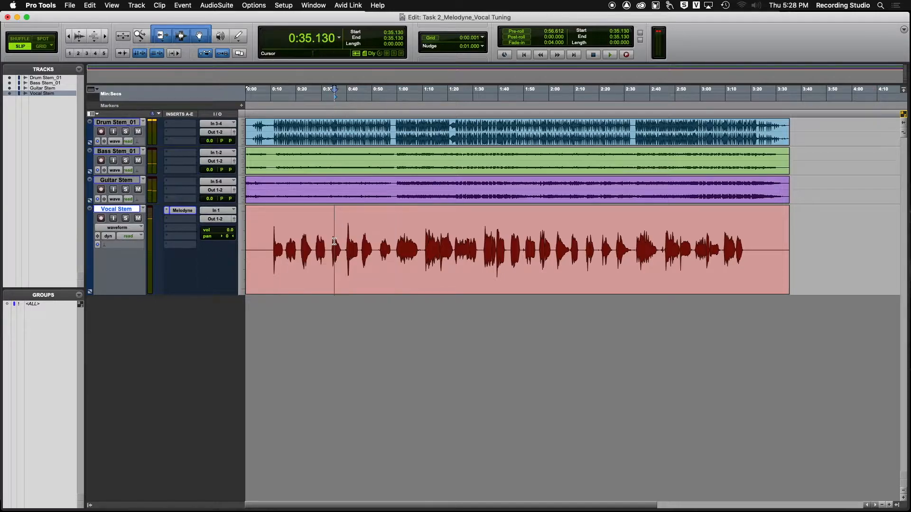
key("super+bracketright")
key("super+bracketright")
key("super+bracketright")
key("super+bracketright")
key("super+bracketright")
key("super+bracketright")
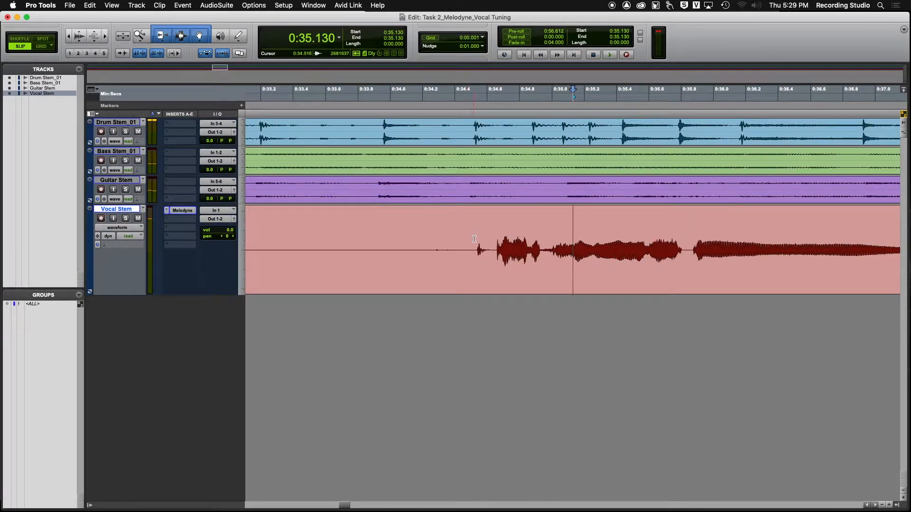
Step: Set the height of all tracks to jumbo and look through the enlarged waveforms
left_click(241, 189)
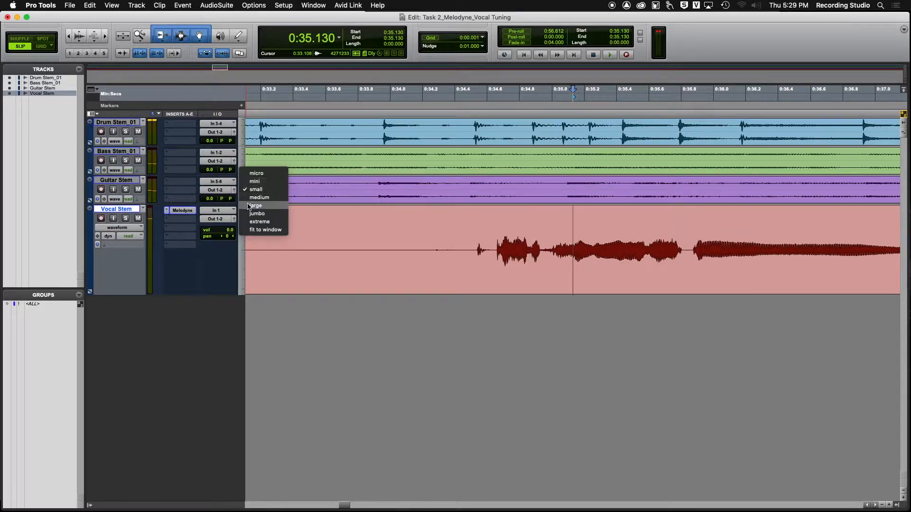
left_click(256, 214)
scroll(468, 234, "down", 8)
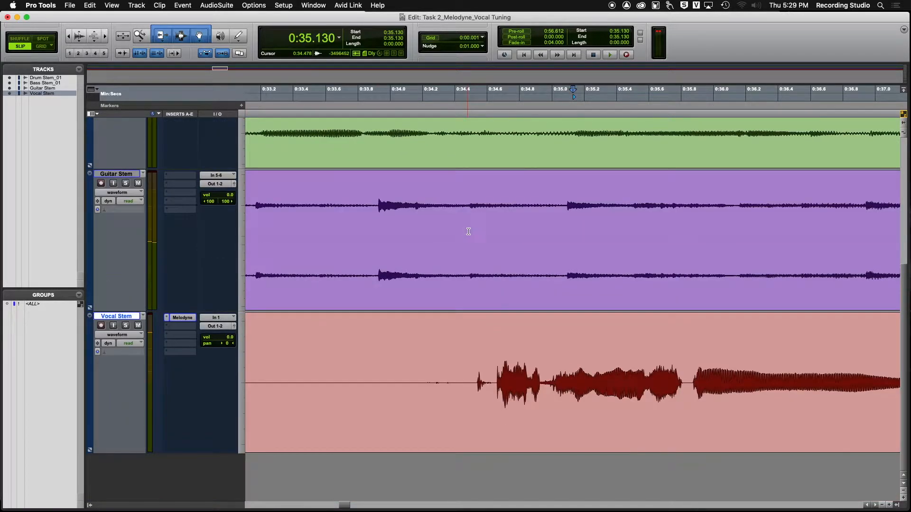
scroll(474, 232, "up", 8)
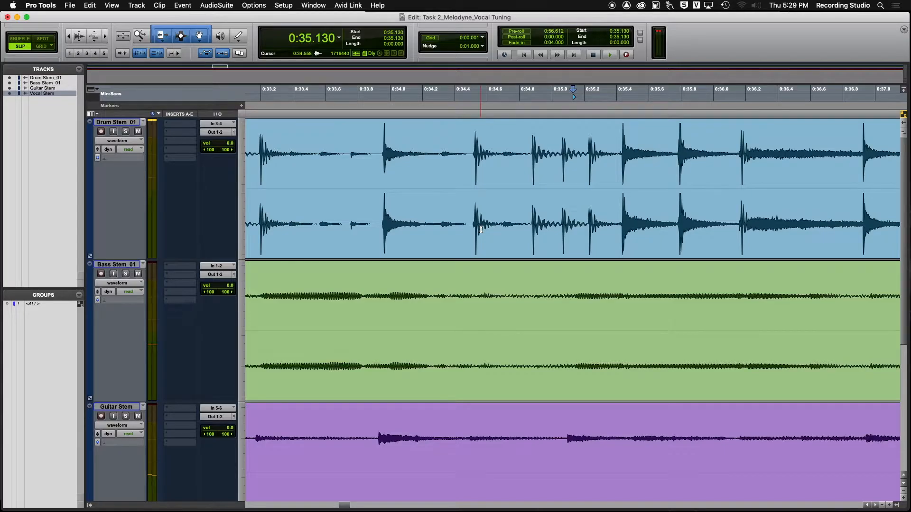
scroll(481, 229, "left", 15)
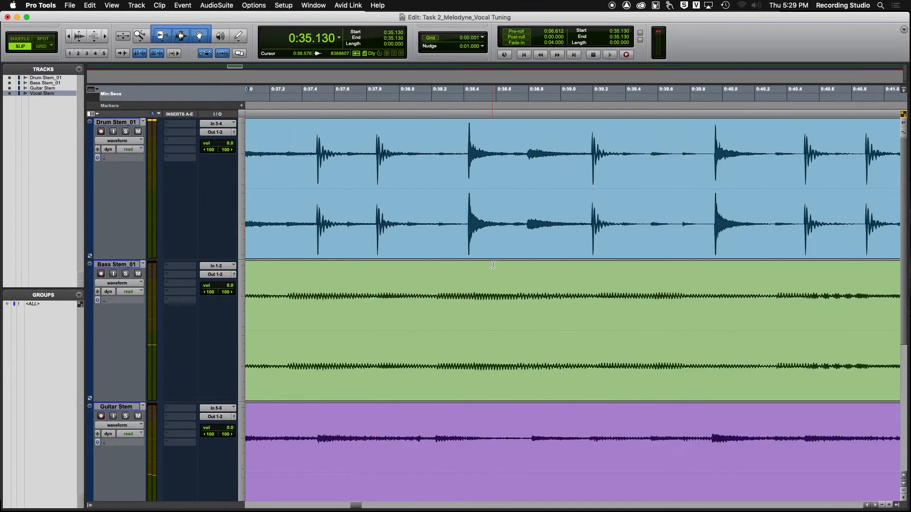
Step: Set the height of all four tracks to medium, and switch to the Mix window and back to the Edit window
left_click(241, 235)
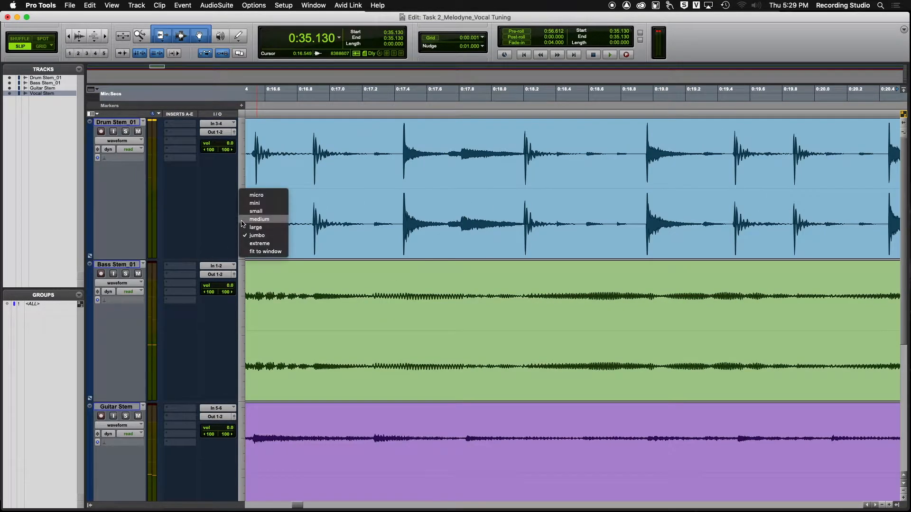
left_click(244, 220, "alt")
key("super+equal")
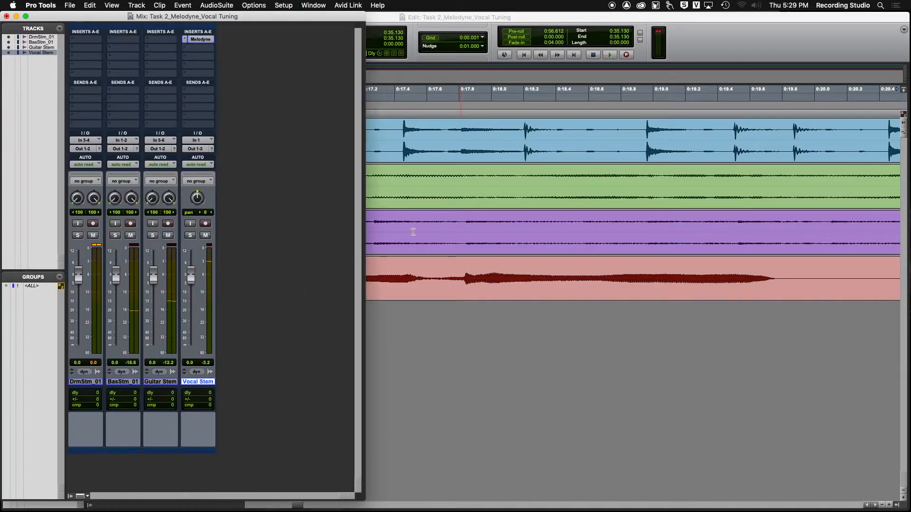
key("super+equal")
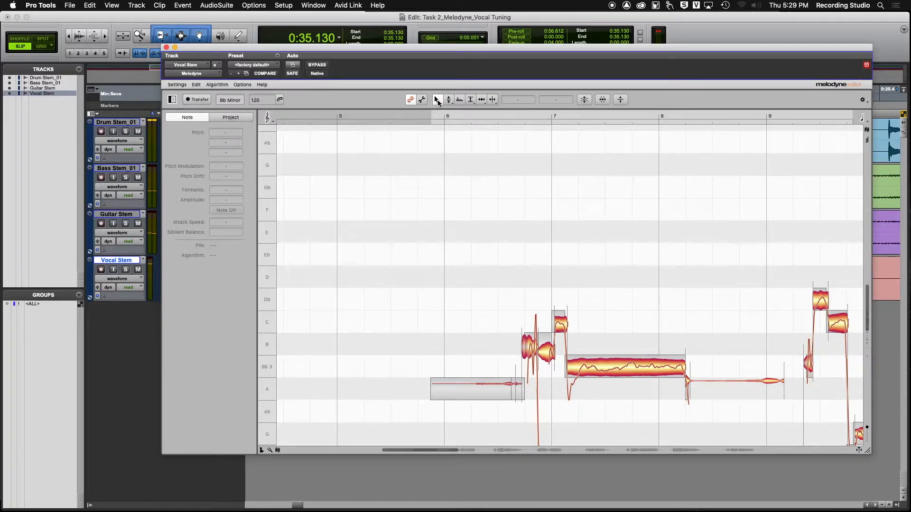
Step: Play the opening vocal phrases in Melodyne and follow their notes from about bar 7 to bar 11
key("space")
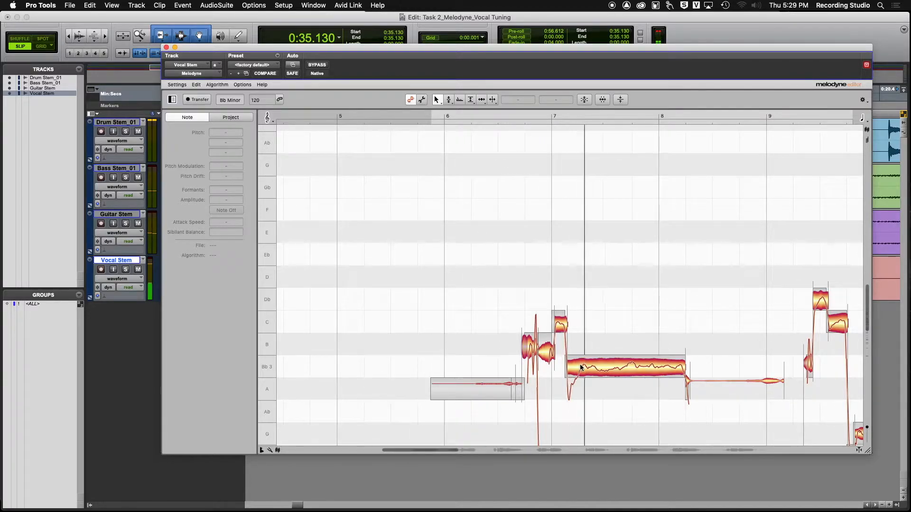
scroll(657, 305, "right", 6)
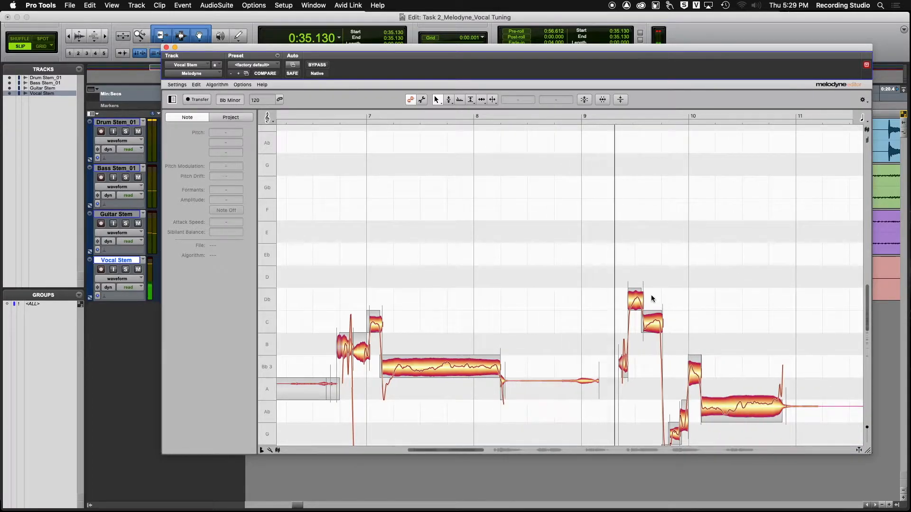
scroll(591, 299, "down", 3)
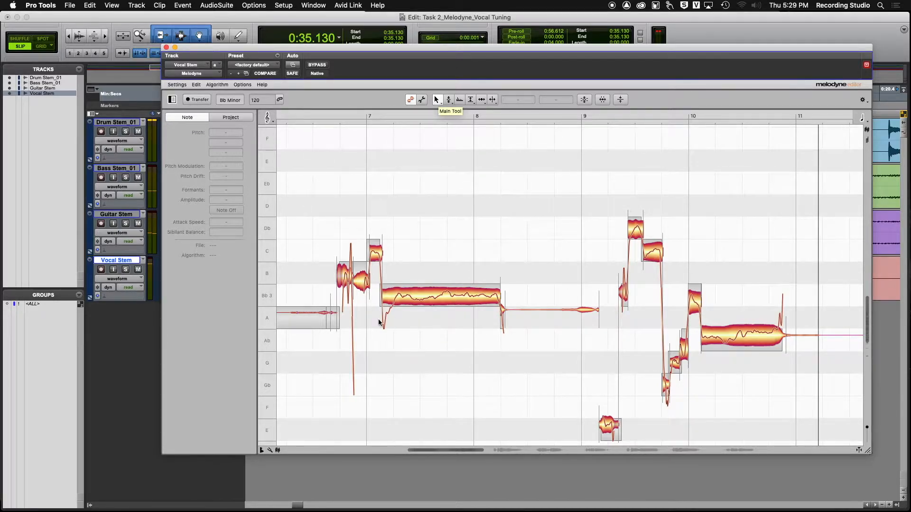
Step: Select all notes between about bars 7 and 11 and snap them to their nearest semitones with the Pitch Tool
left_click_drag(296, 184, 820, 442)
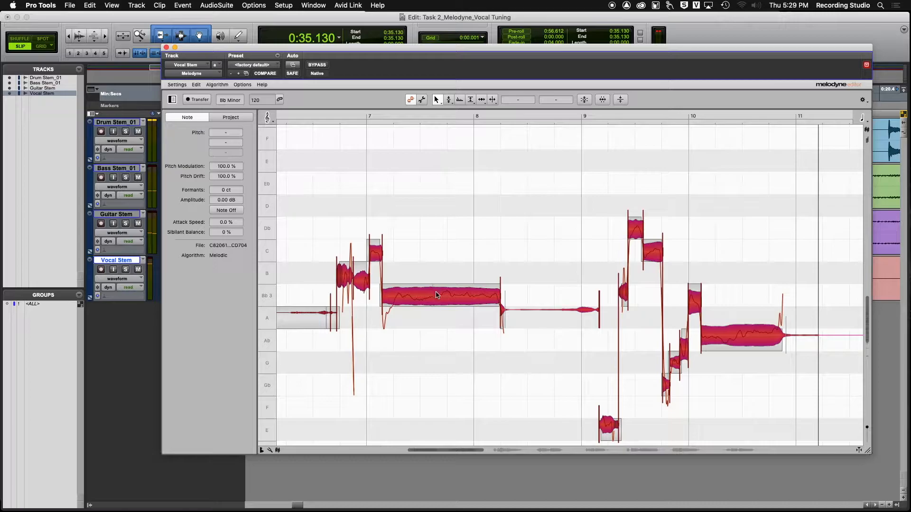
left_click(450, 101)
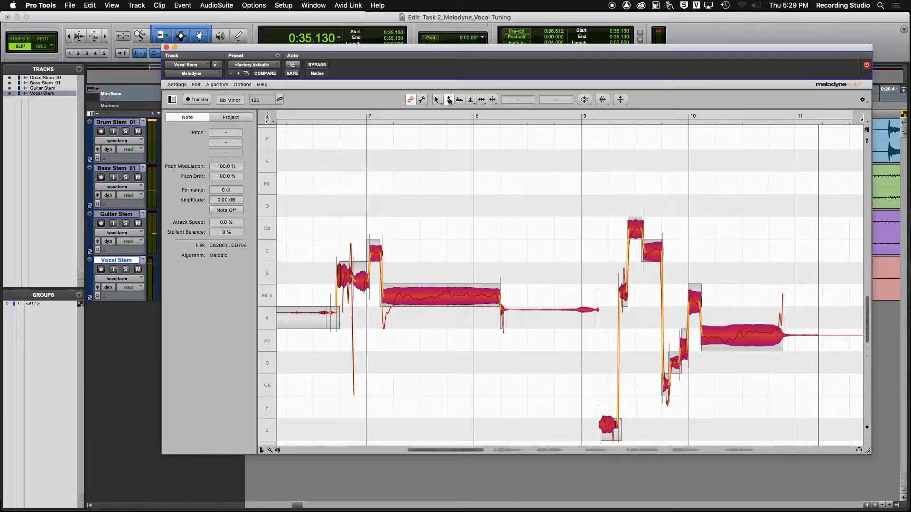
double_click(440, 297)
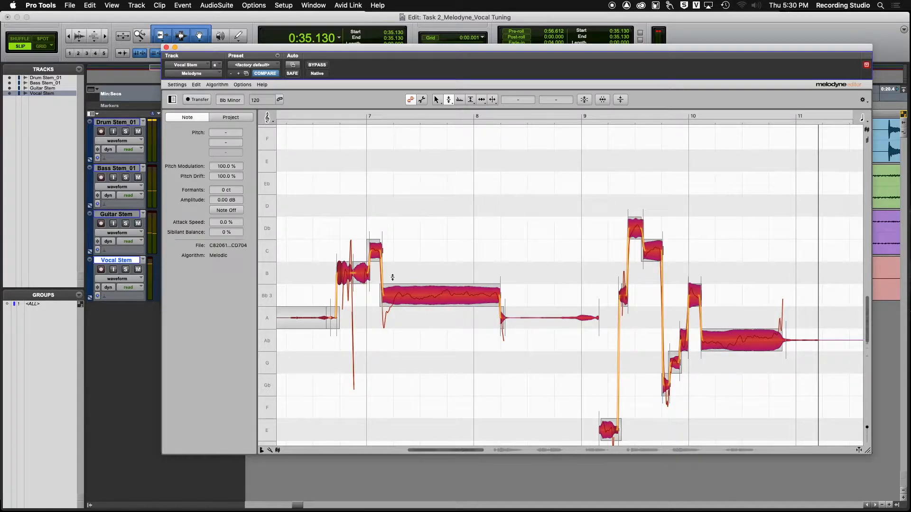
Step: Raise the selected notes by two semitones with the Pitch Tool, undo the move, and raise them two semitones again
left_click_drag(410, 294, 387, 254)
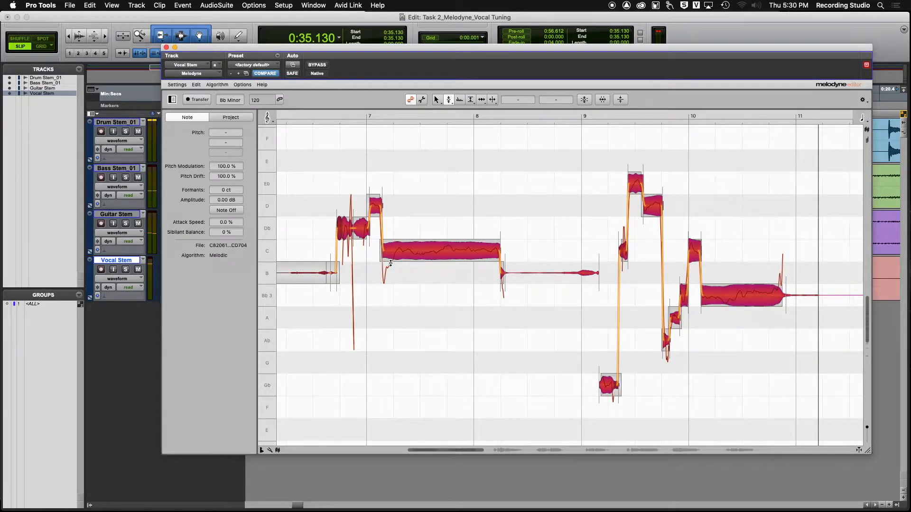
key("super+z")
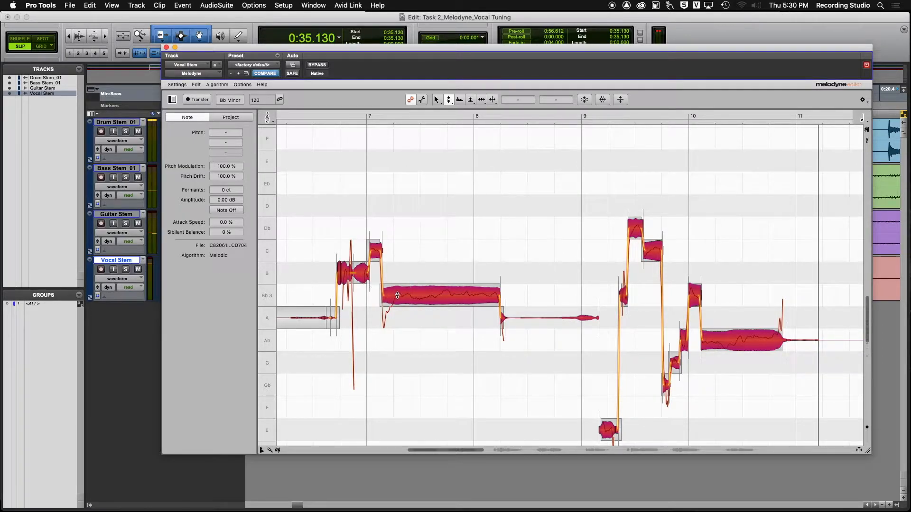
left_click_drag(401, 295, 397, 252)
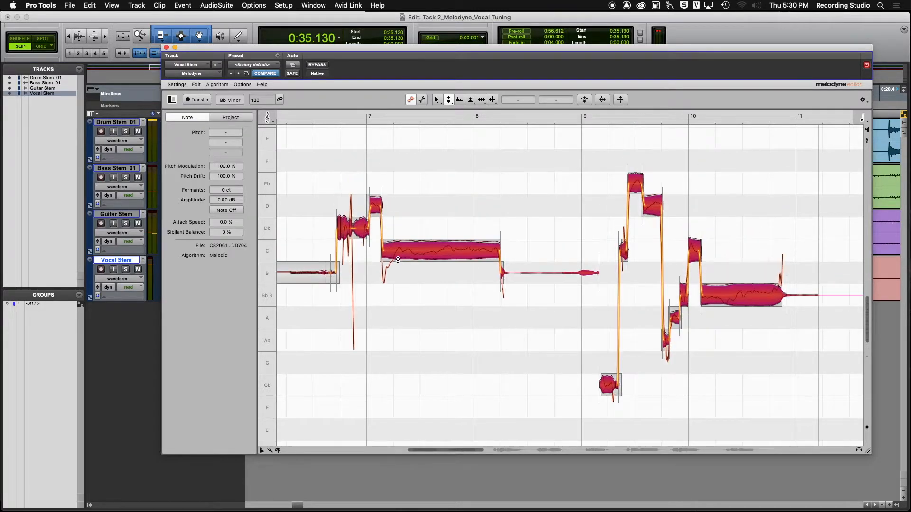
Step: Change the pitch grid setting, lower the selected notes by about one semitone, and undo these pitch moves
left_click(266, 122)
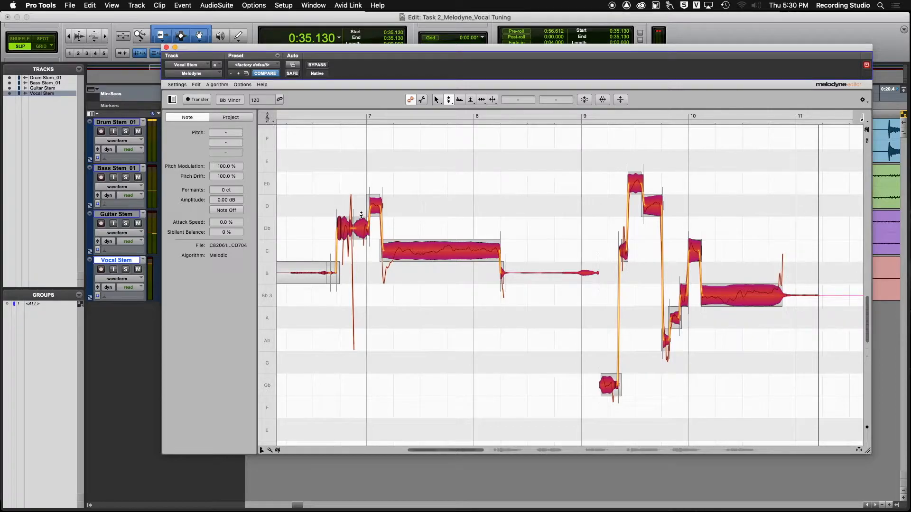
left_click_drag(419, 251, 415, 271)
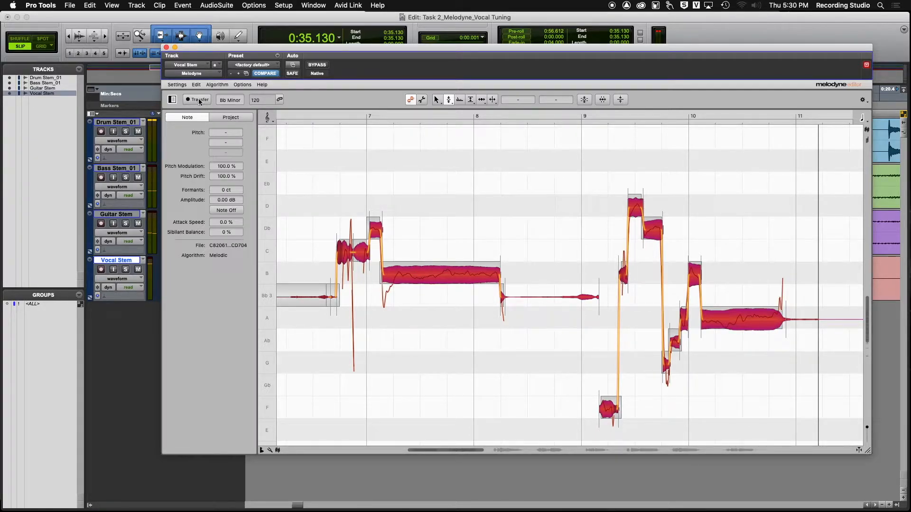
key("super+z")
key("super+z")
key("super+z")
key("super+z")
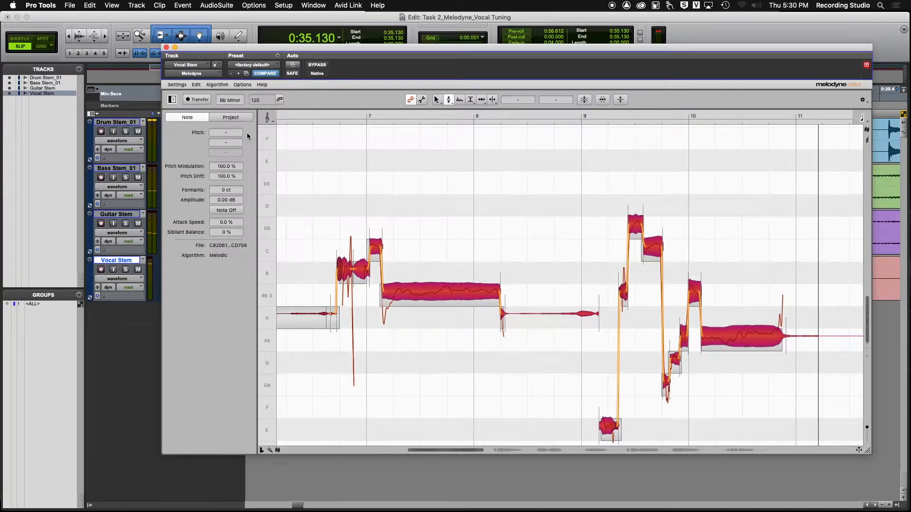
key("super+z")
key("super+z")
key("super+z")
key("super+z")
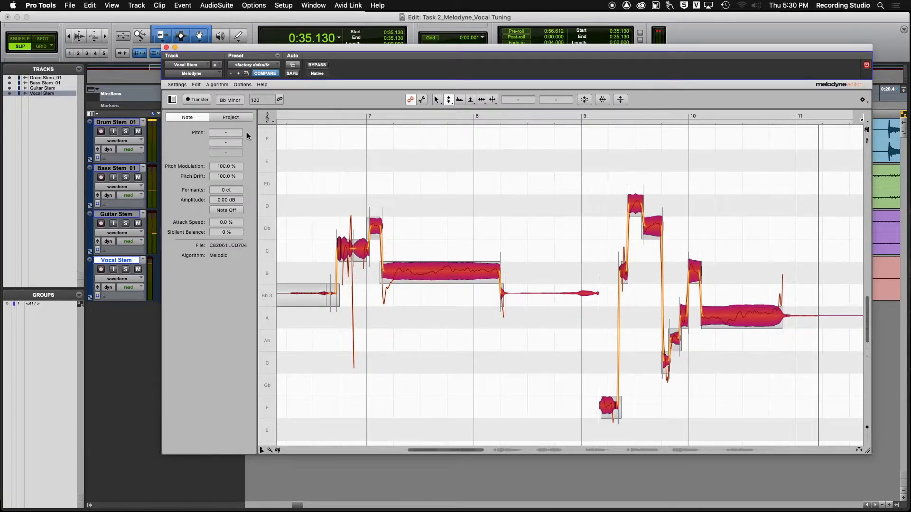
key("super+z")
key("super+z")
key("super+z")
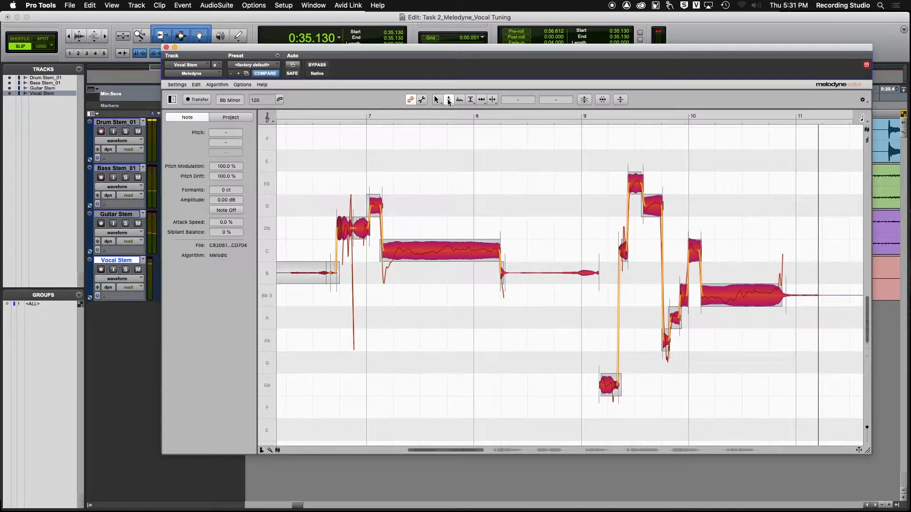
Step: Select the notes of both phrases with the Main Tool and restore their original pitch by undoing all pitch changes
left_click(438, 100)
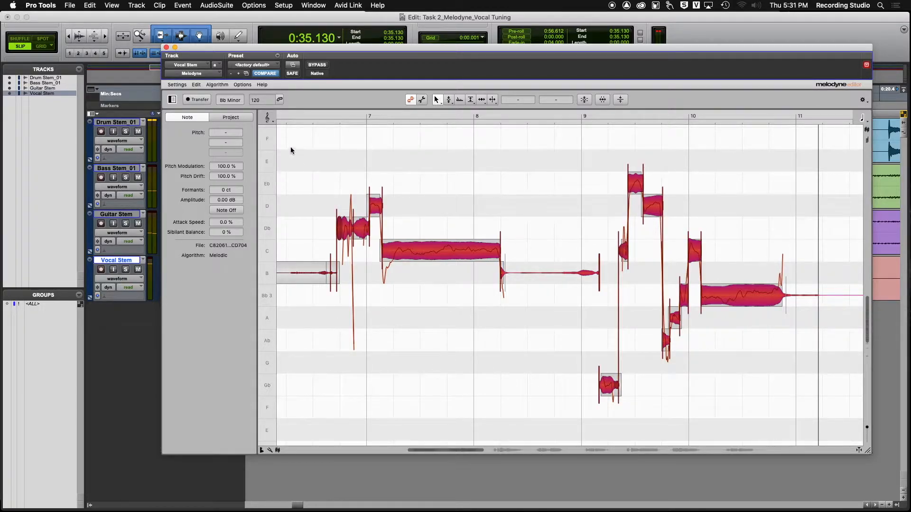
left_click_drag(286, 129, 797, 432)
right_click(455, 247)
mouse_move(466, 193)
mouse_move(538, 197)
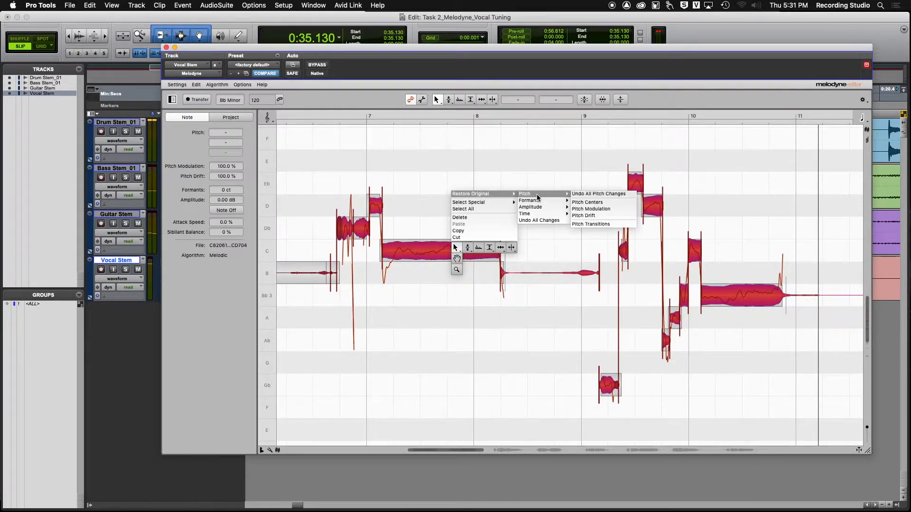
left_click(609, 194)
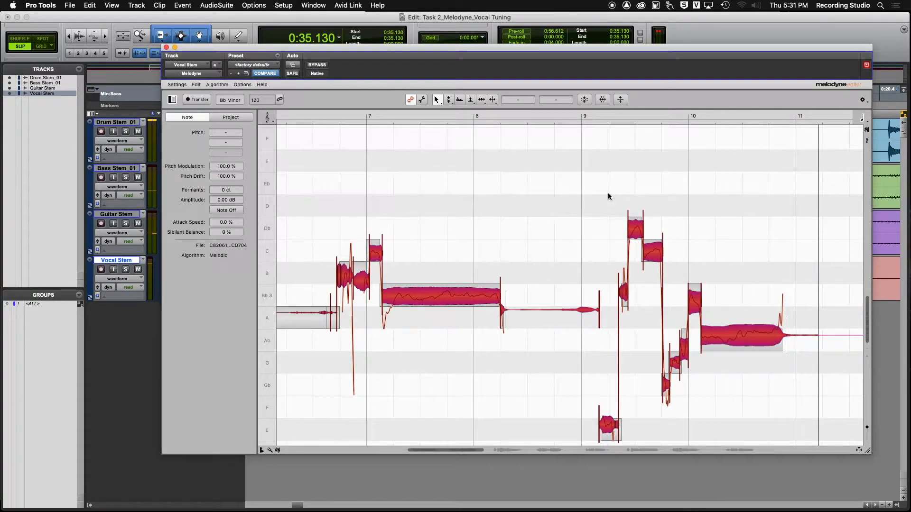
Step: Snap all selected notes of both phrases to their nearest semitones with the Pitch Tool, listening before and after the change
double_click(304, 235)
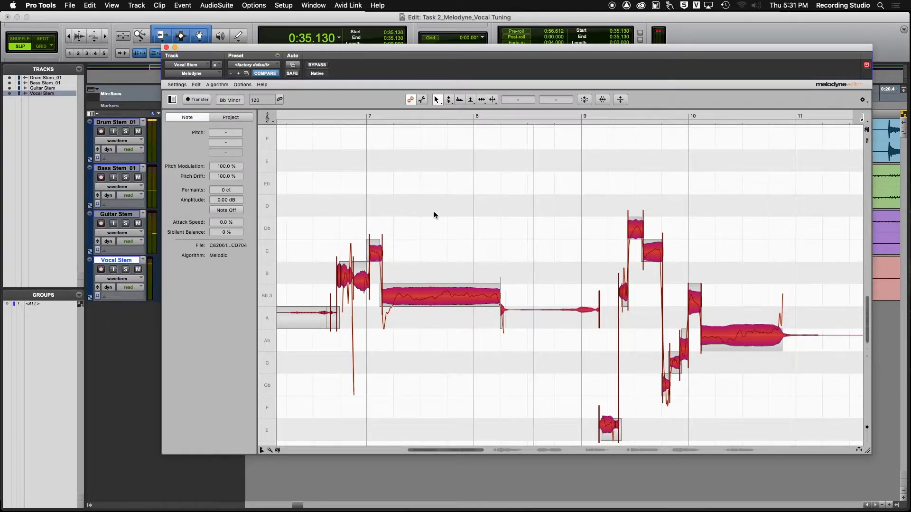
left_click(449, 100)
double_click(443, 297)
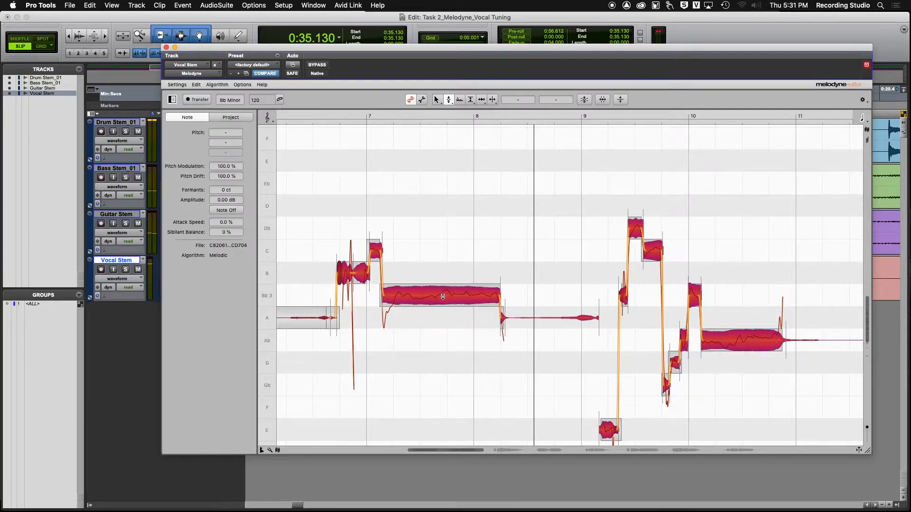
double_click(310, 195)
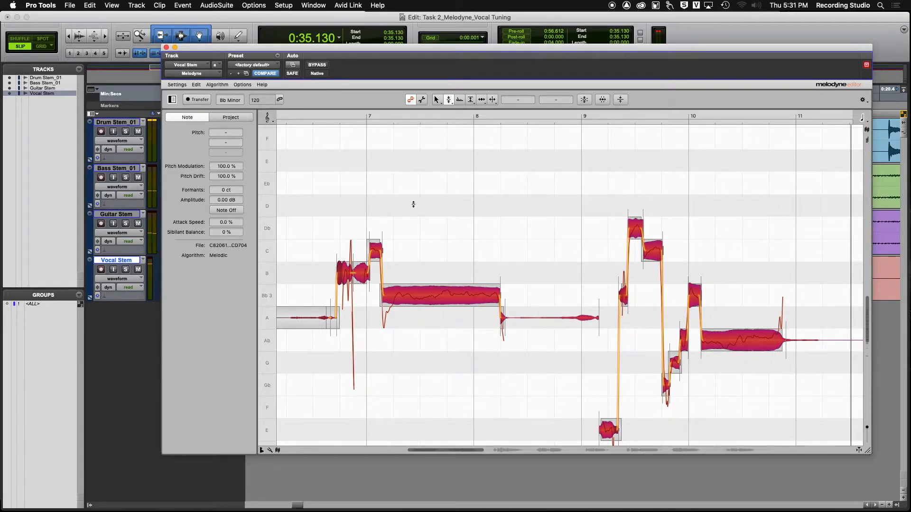
key("space")
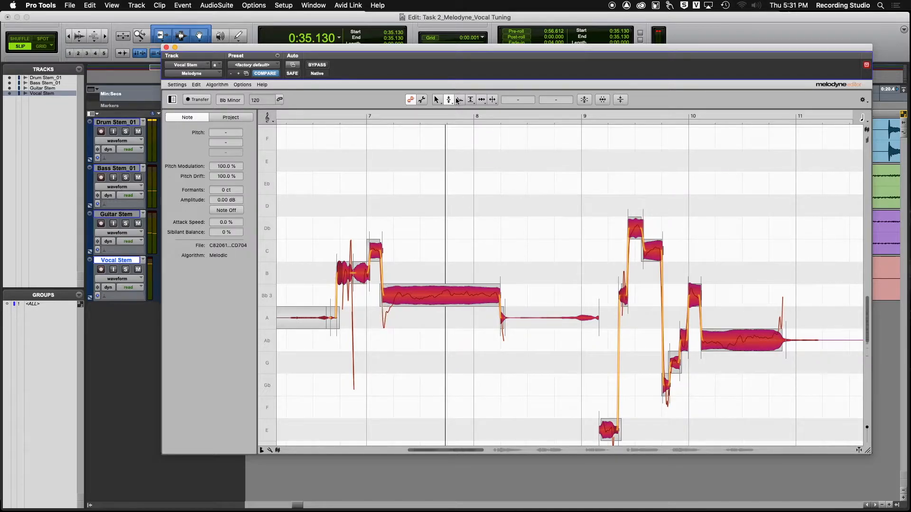
Step: Split the long Bb 3 note just after bar 7 near its start, snap the short piece to A 3, and audition it
left_click(437, 102)
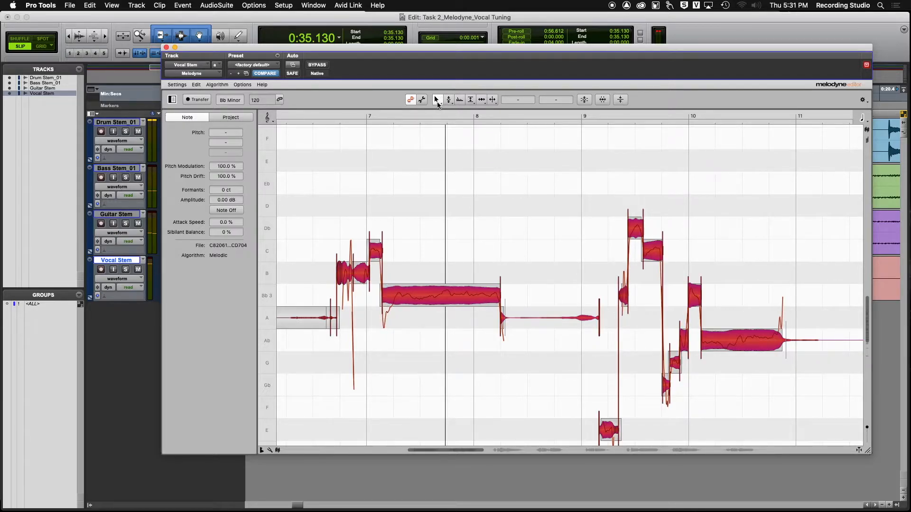
double_click(398, 286)
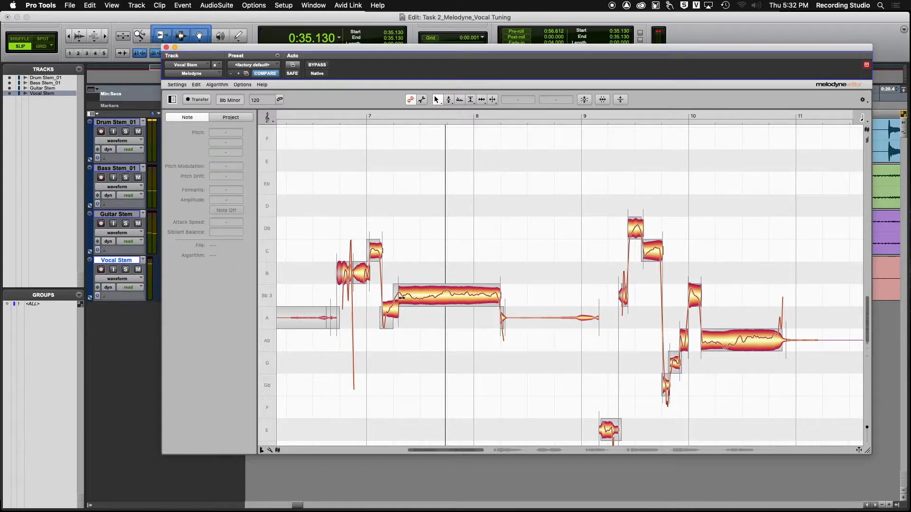
left_click(449, 100)
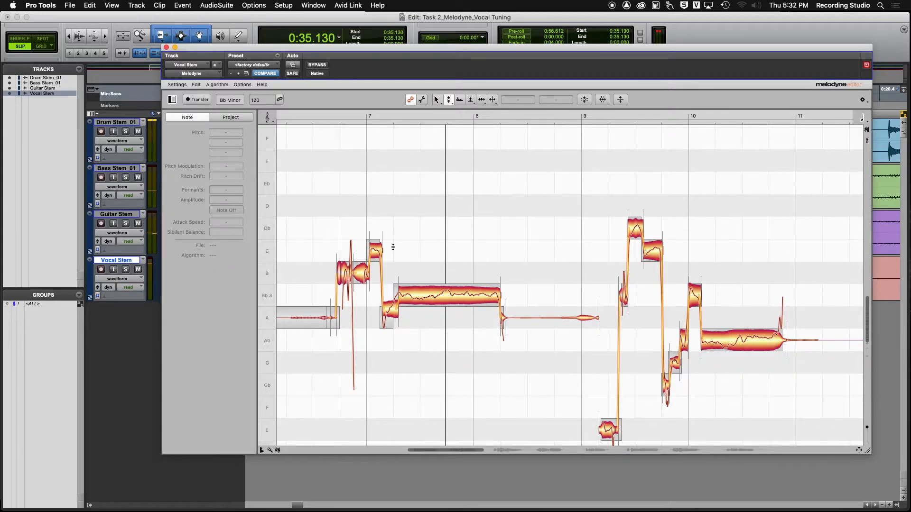
left_click(390, 310)
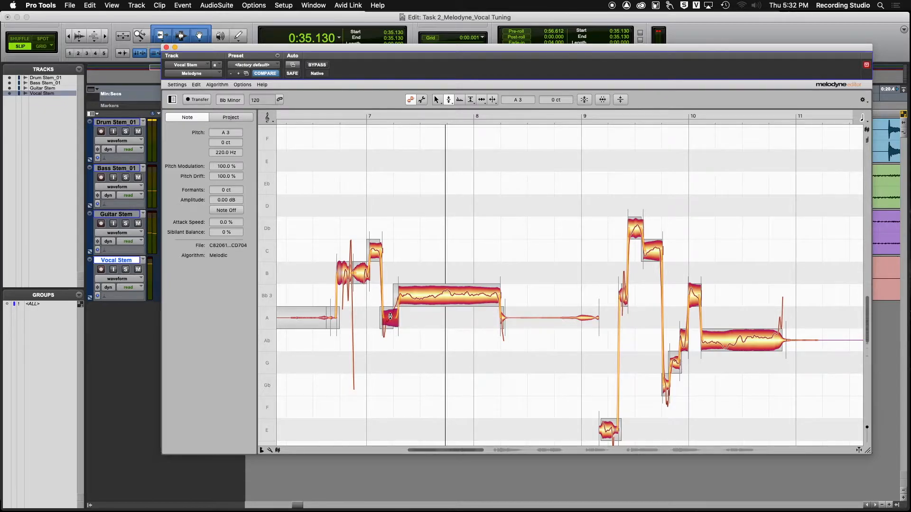
left_click(411, 297)
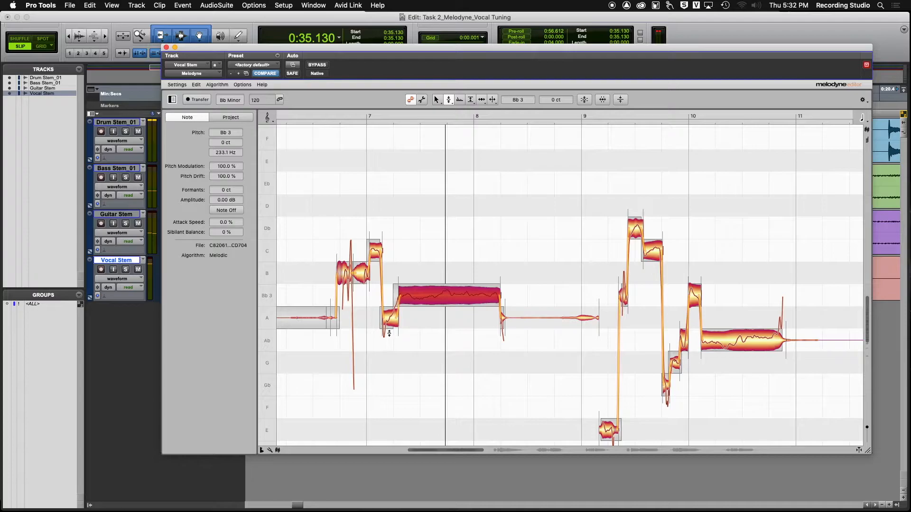
key("space")
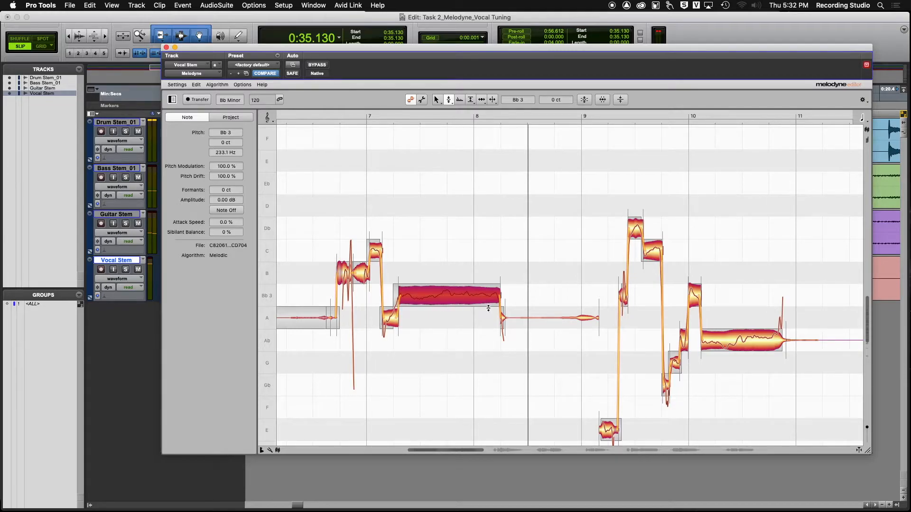
Step: Raise the short split note just after bar 7 by 34 cents, undo that, and move the note up to Bb 3
mouse_move(390, 317)
left_mouse_down()
mouse_move(389, 295)
mouse_move(388, 309)
left_mouse_up()
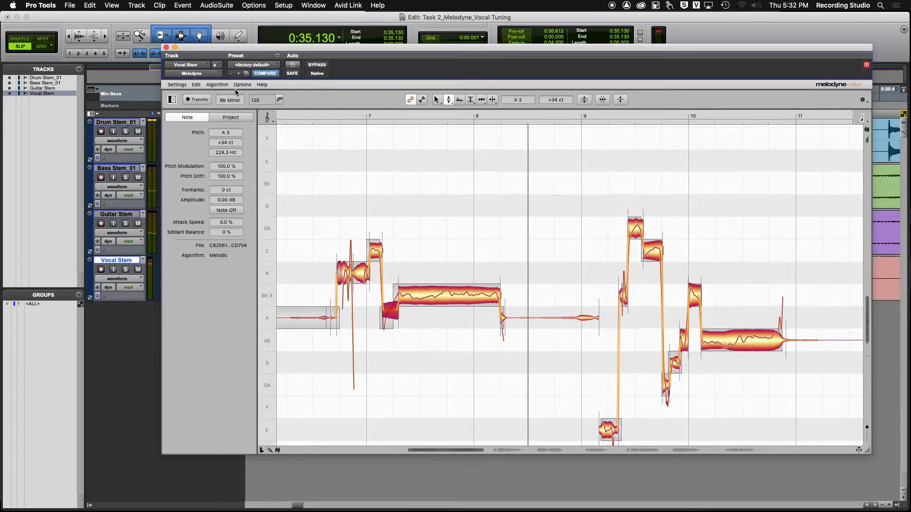
key("super+z")
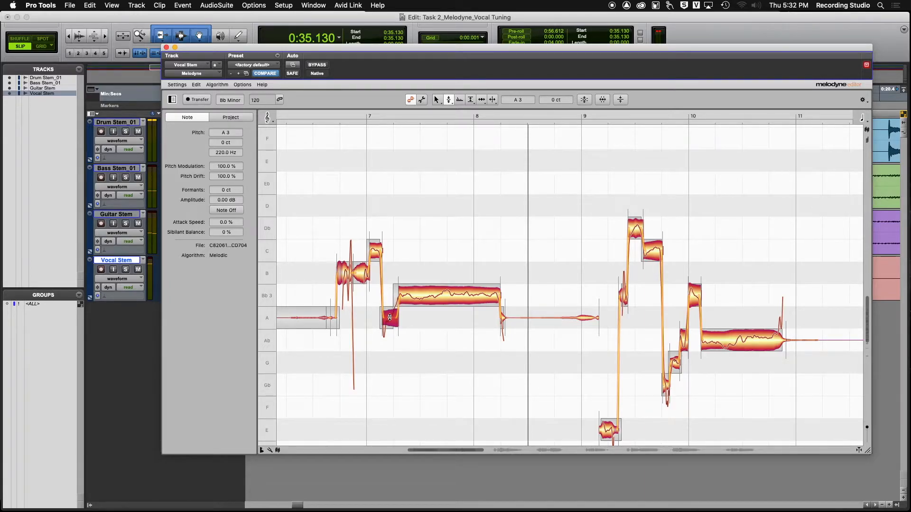
left_click_drag(388, 317, 387, 295)
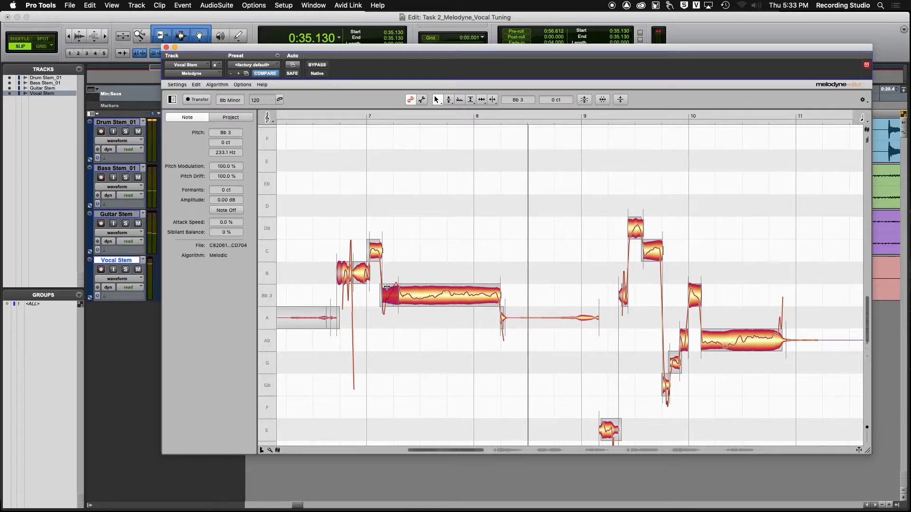
Step: Split the short note just after bar 7 again and snap both pieces to Bb 3 with the Pitch Tool
left_click_drag(388, 286, 403, 305)
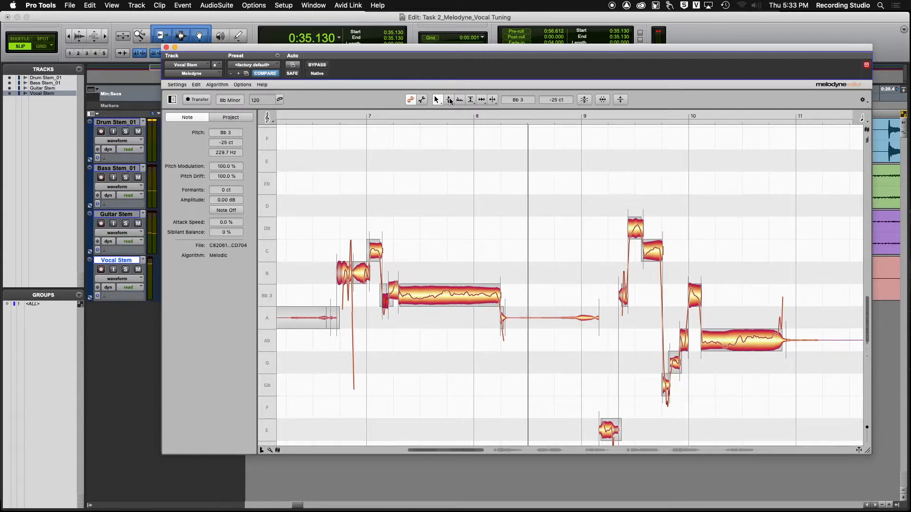
left_click(450, 100)
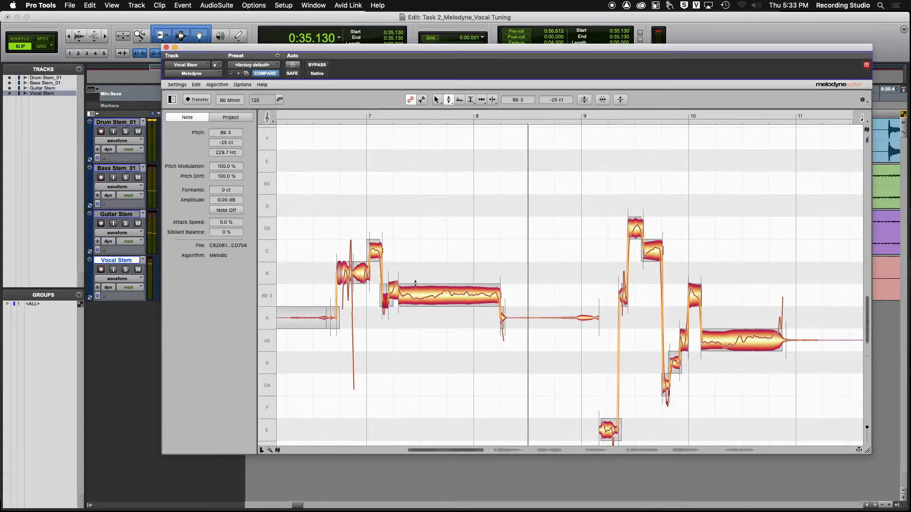
double_click(394, 291)
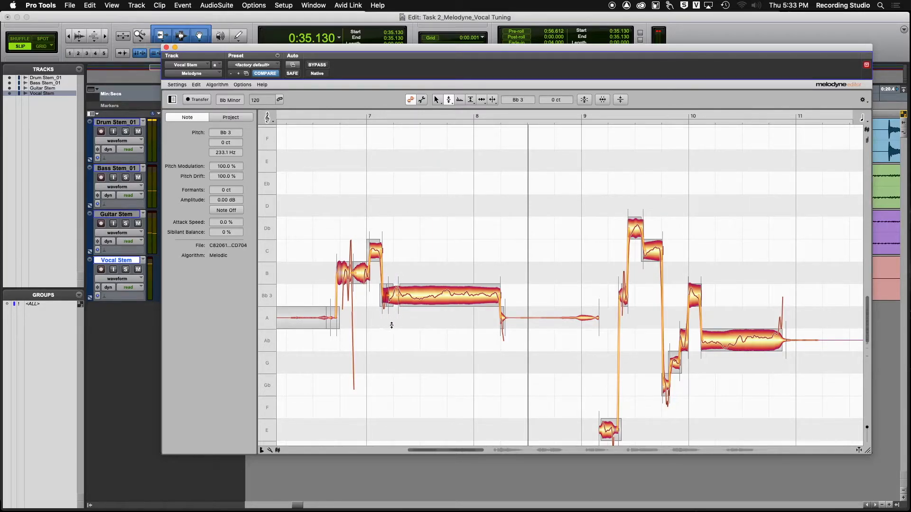
Step: Reduce pitch modulation on the Bb 3 notes after bar 7 to 19% and 26% for the short pieces and 6% for the long note
left_click(449, 100)
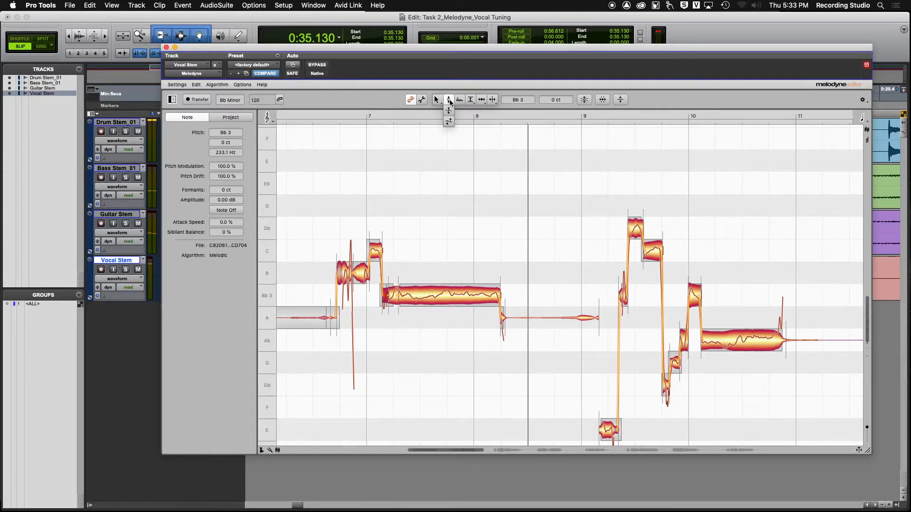
left_click(448, 112)
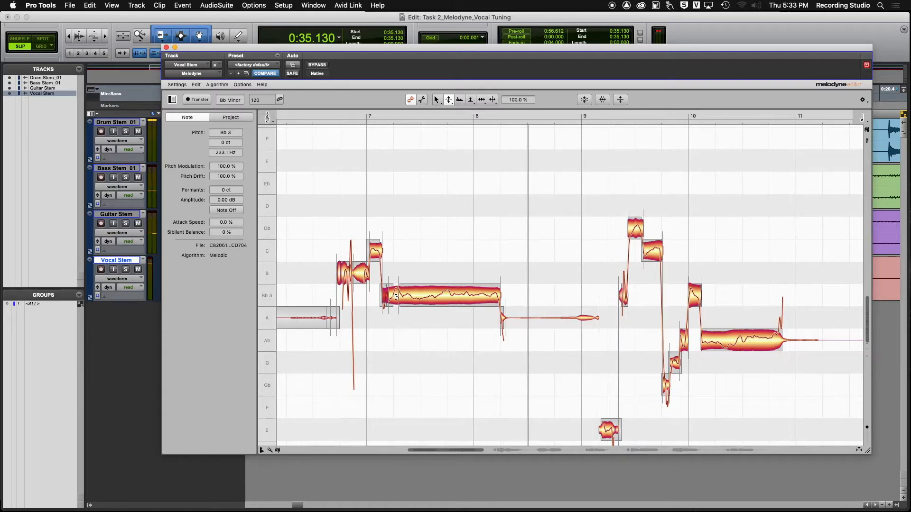
left_click_drag(385, 295, 384, 342)
left_click_drag(398, 299, 395, 329)
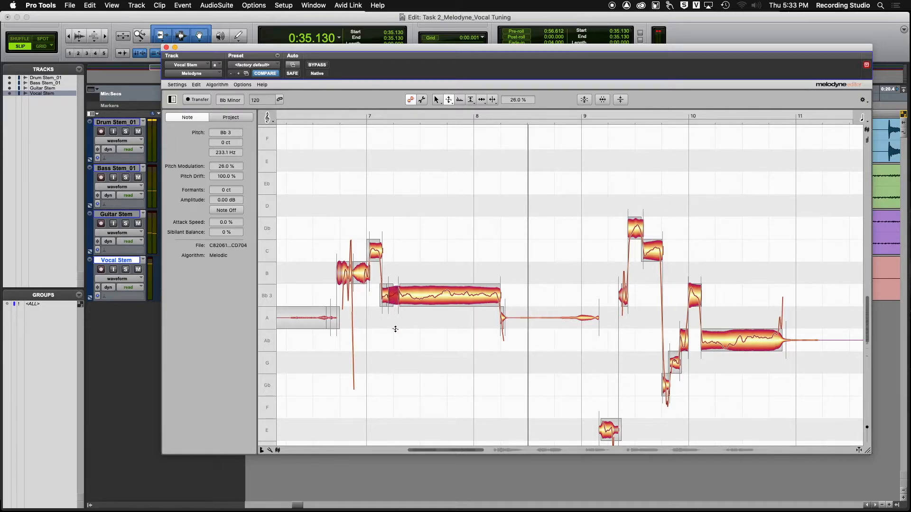
left_click_drag(404, 298, 399, 342)
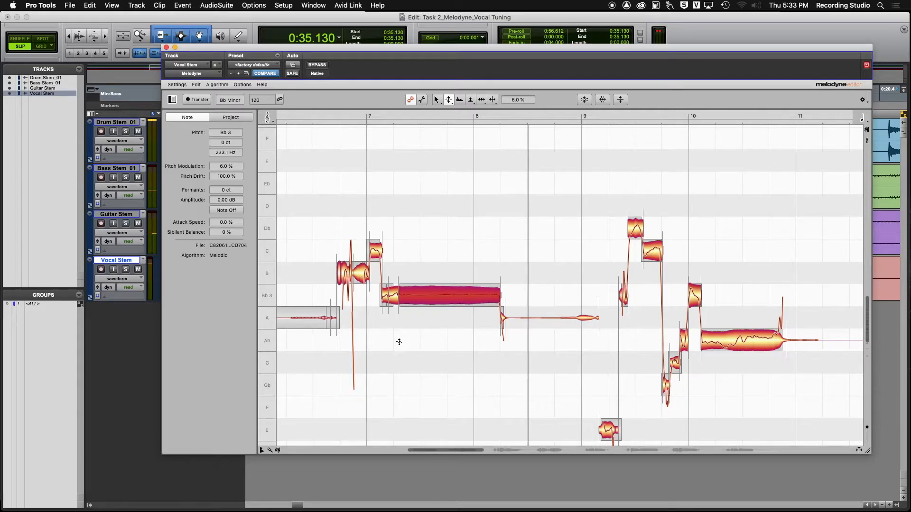
left_click_drag(387, 296, 331, 231)
Step: Play back the tuned phrases between about bars 7 and 11 to check the pitch and modulation edits
key("space")
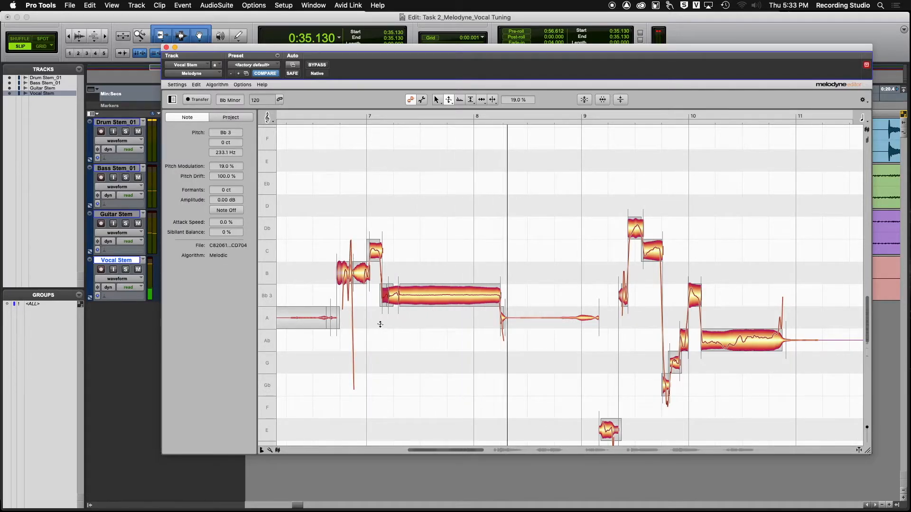
key("space")
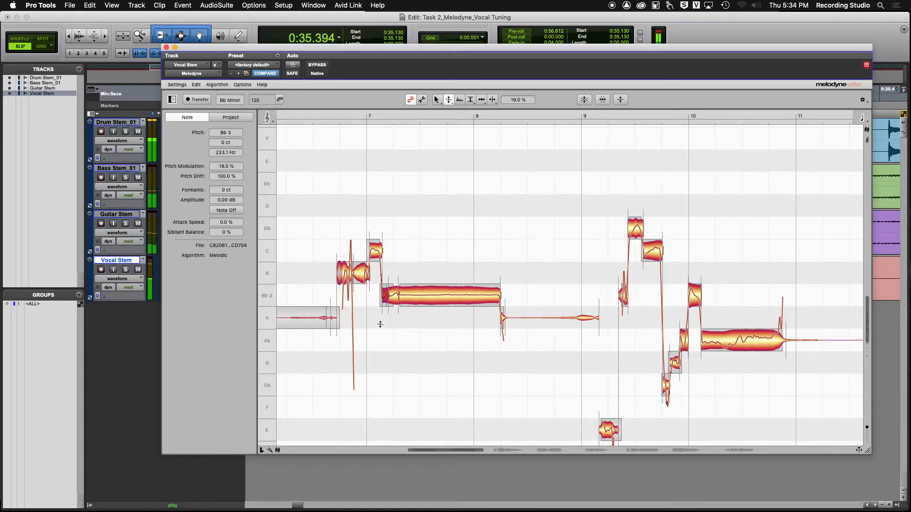
key("space")
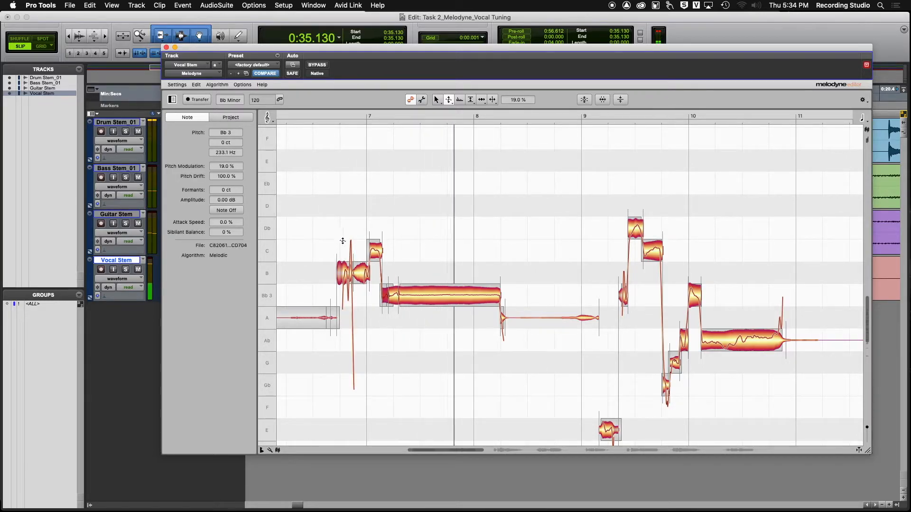
key("space")
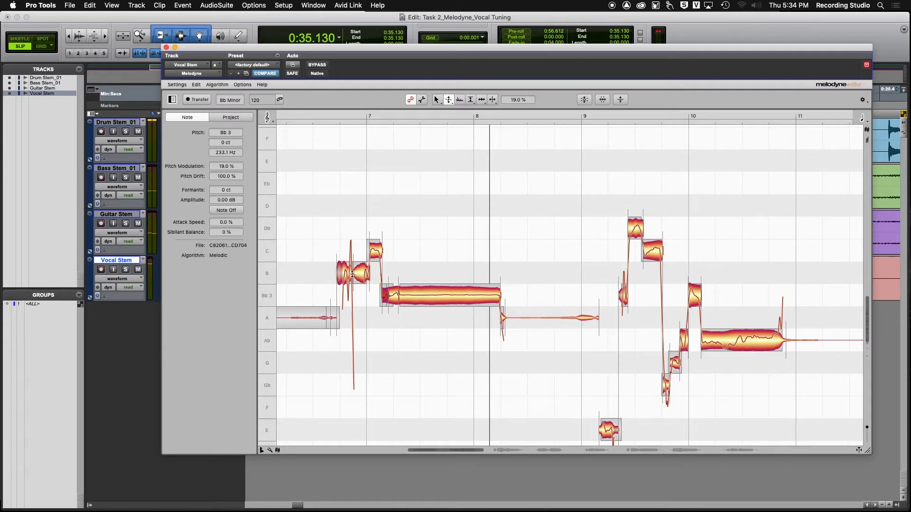
double_click(327, 224)
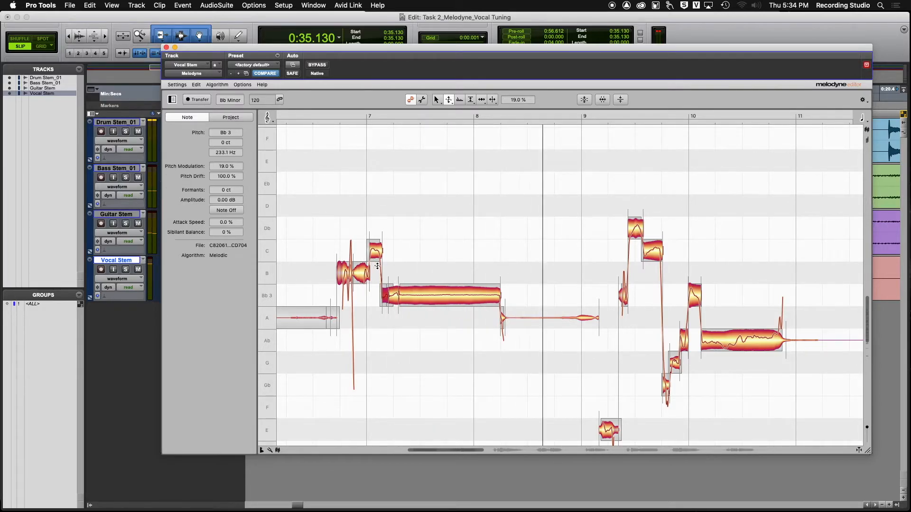
key("space")
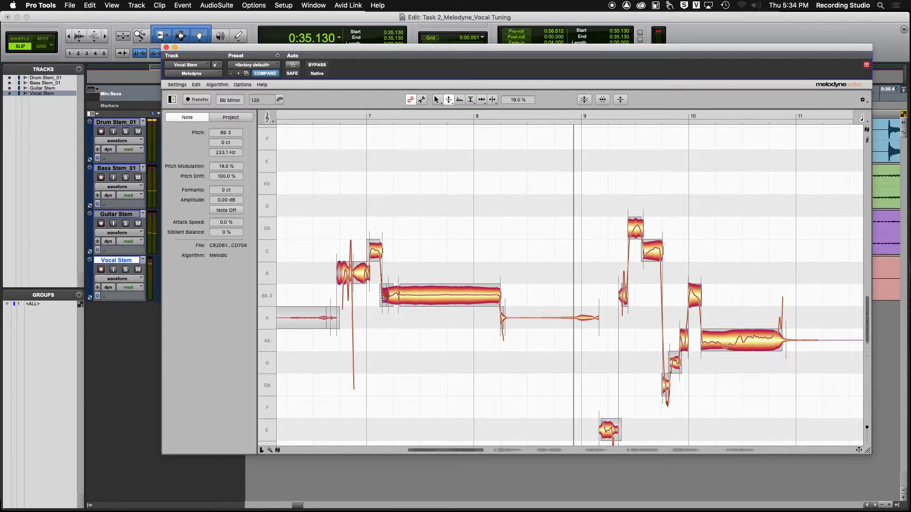
key("space")
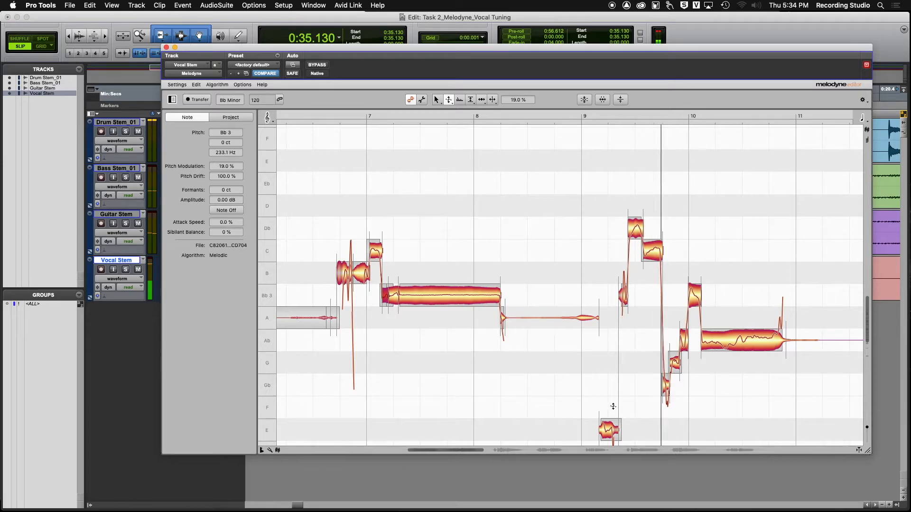
key("space")
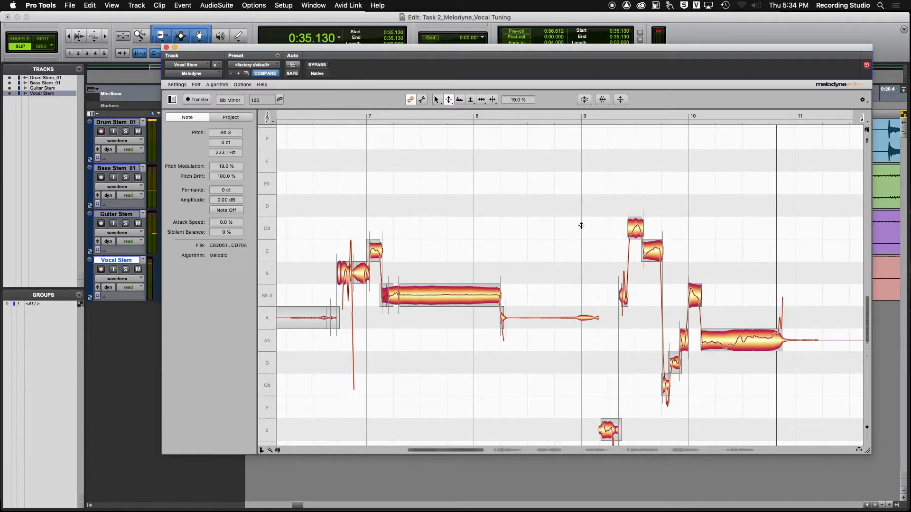
key("space")
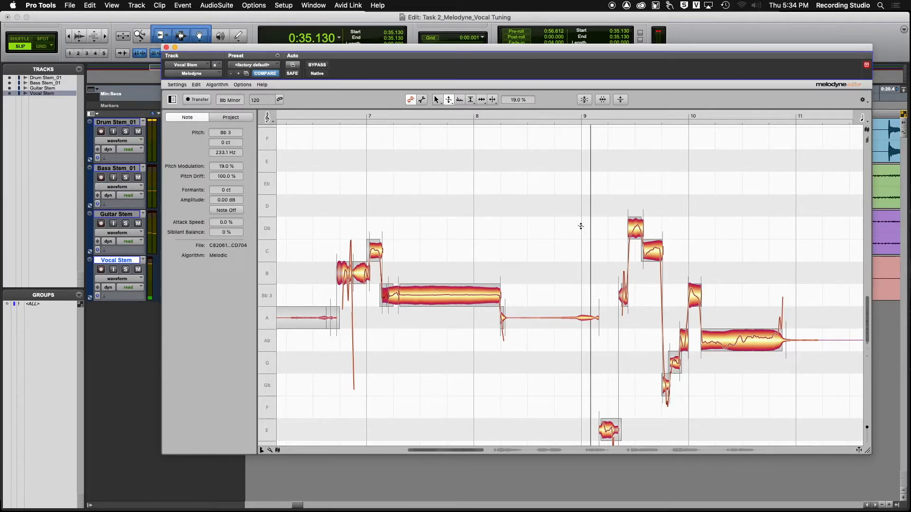
key("space")
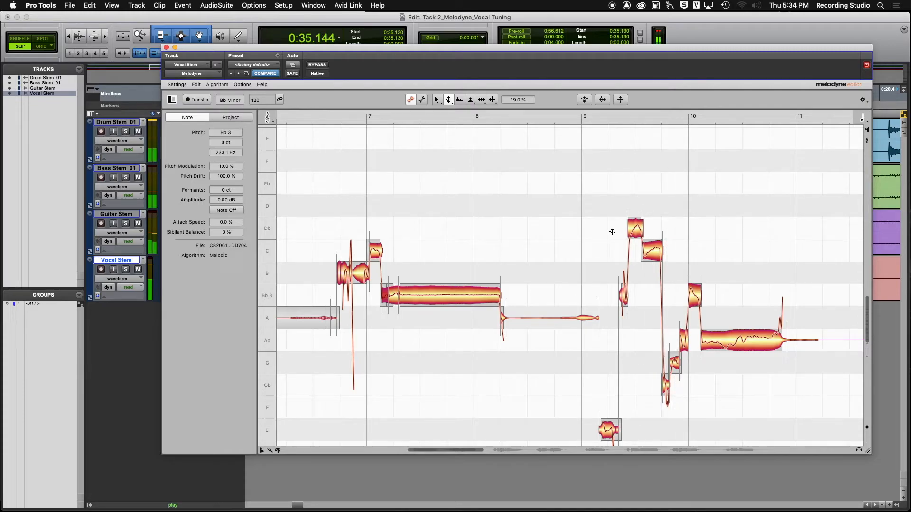
key("space")
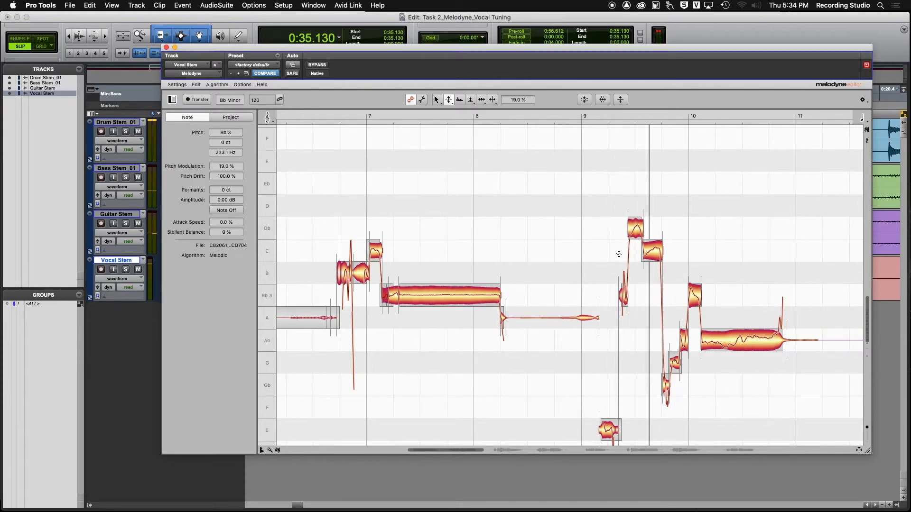
Step: Raise the low E 3 note just after bar 9 to Bb 3 with the Pitch Tool, leaving its pitch modulation at 100%
scroll(602, 358, "down", 2)
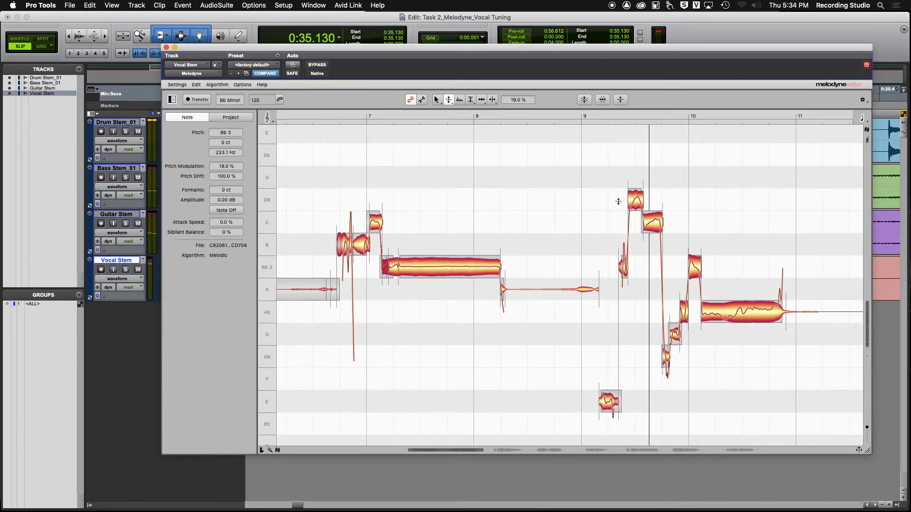
left_click_drag(609, 403, 607, 338)
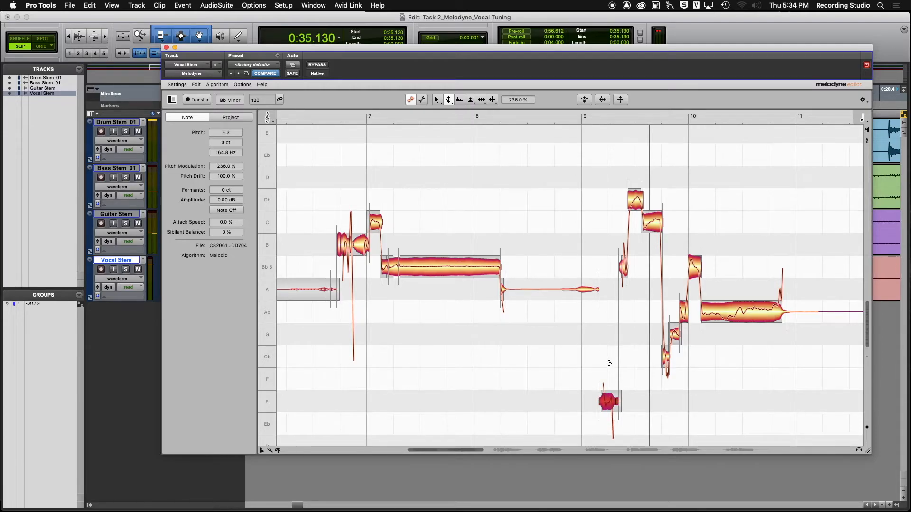
key("super+z")
left_click(451, 101)
left_click(448, 111)
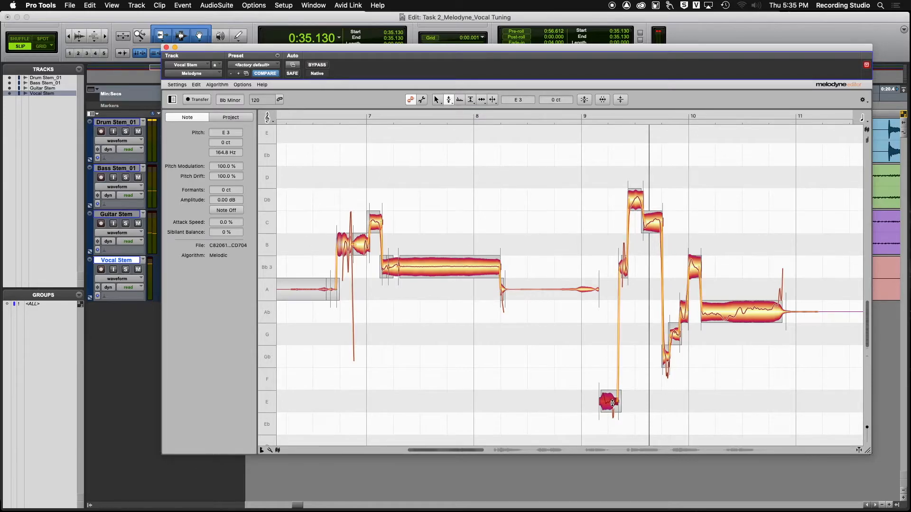
left_click_drag(609, 395, 609, 260)
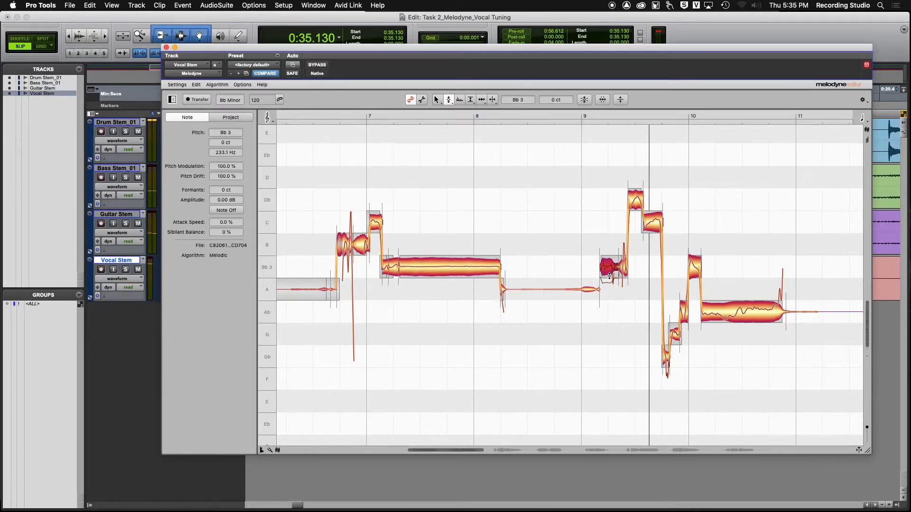
Step: Undo raising the note just after bar 9 to Bb 3 and play back the phrase with the low E 3
double_click(567, 196)
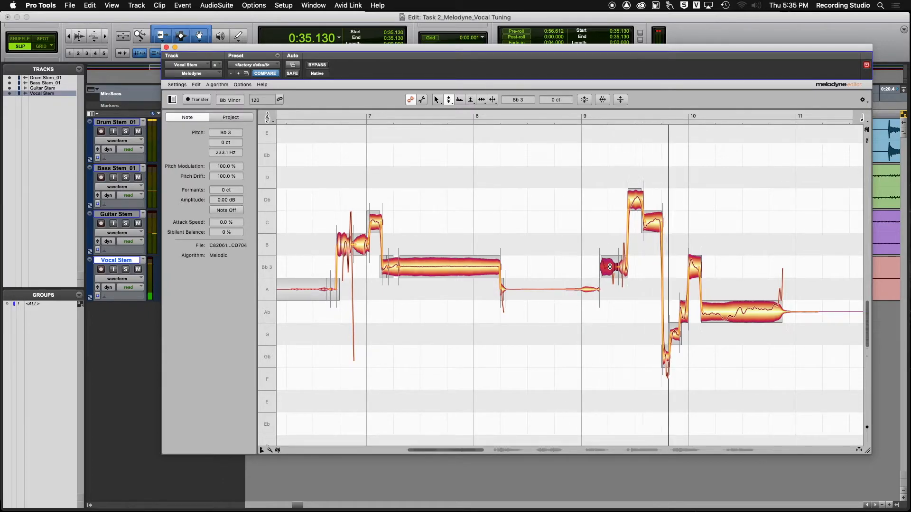
key("super+z")
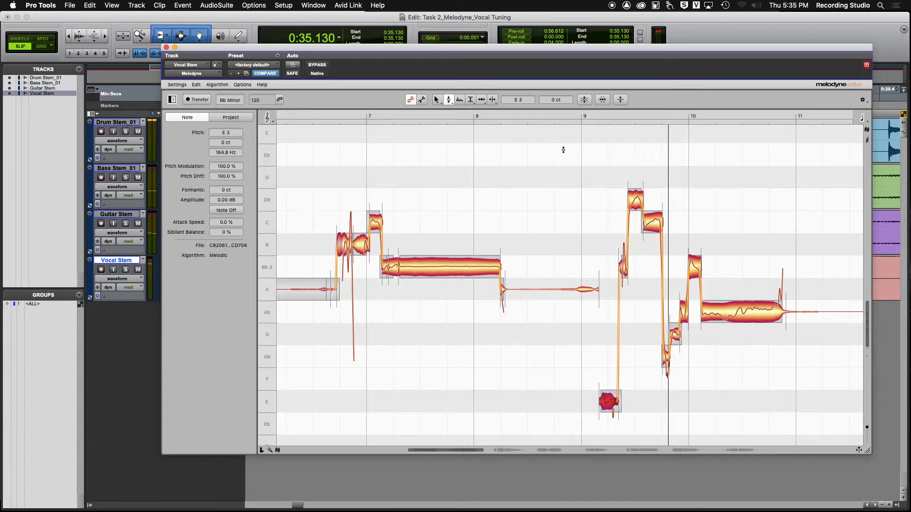
double_click(562, 172)
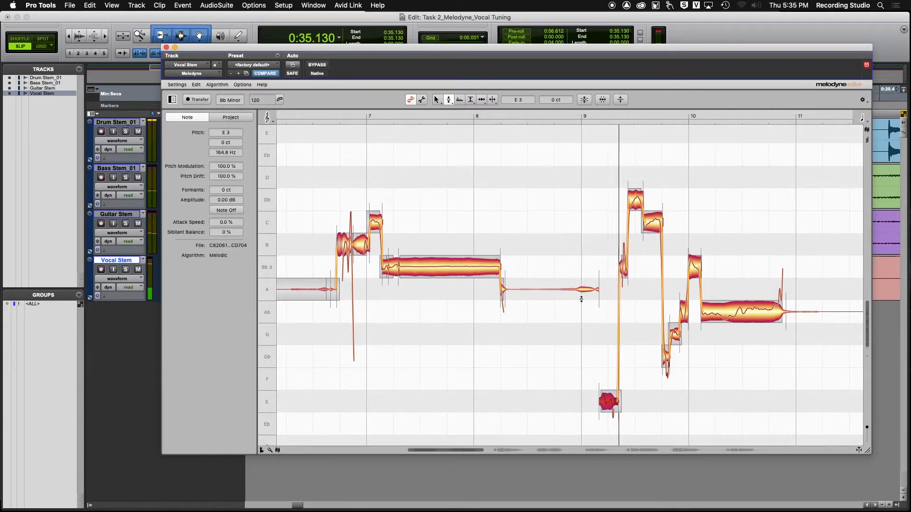
left_click(636, 407)
double_click(582, 236)
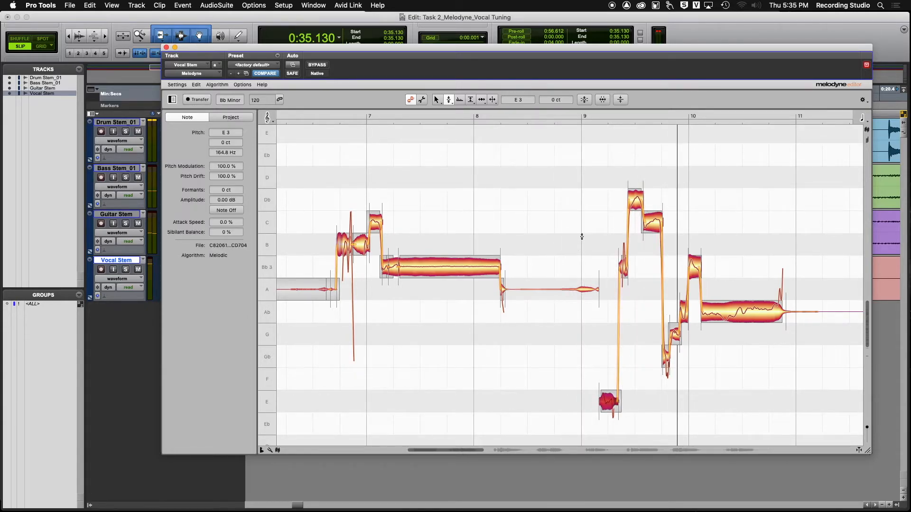
left_click(633, 401)
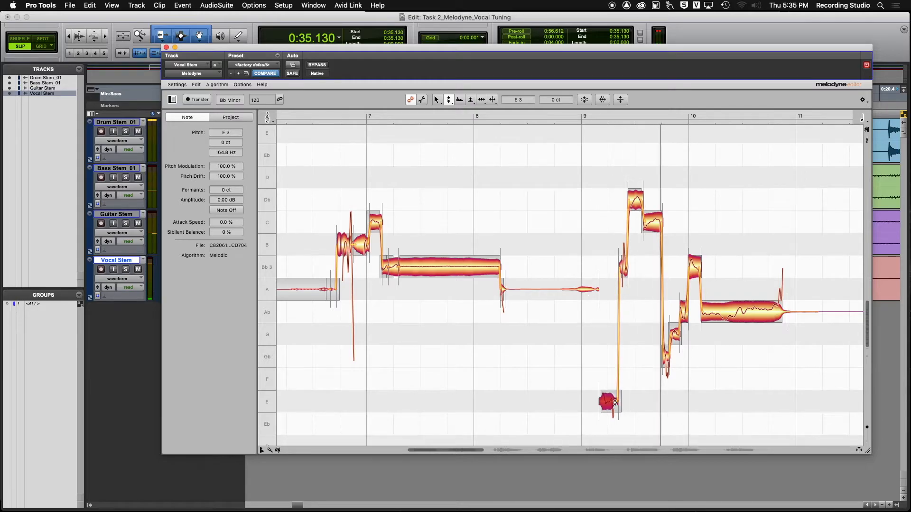
Step: Split the low E 3 note just after bar 9 with the Main Tool and snap both pieces to E 3 with the Pitch Tool
left_click(449, 99)
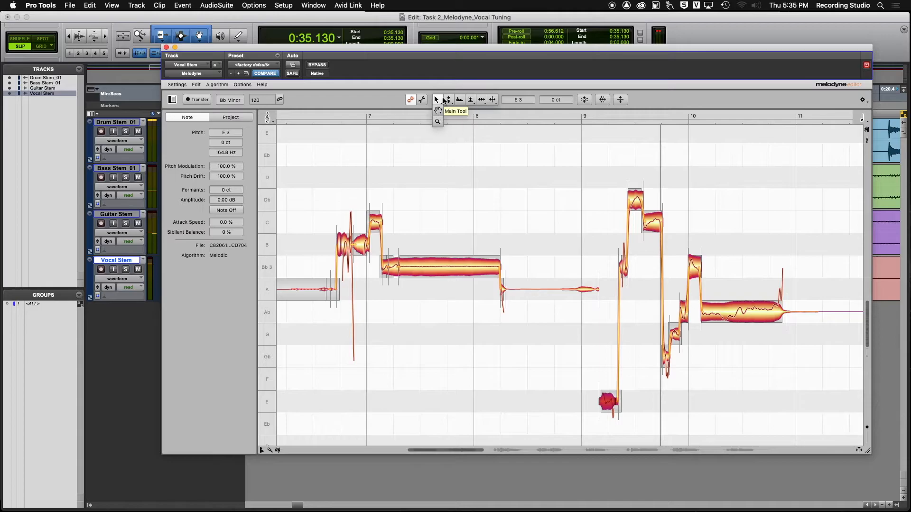
left_click(436, 100)
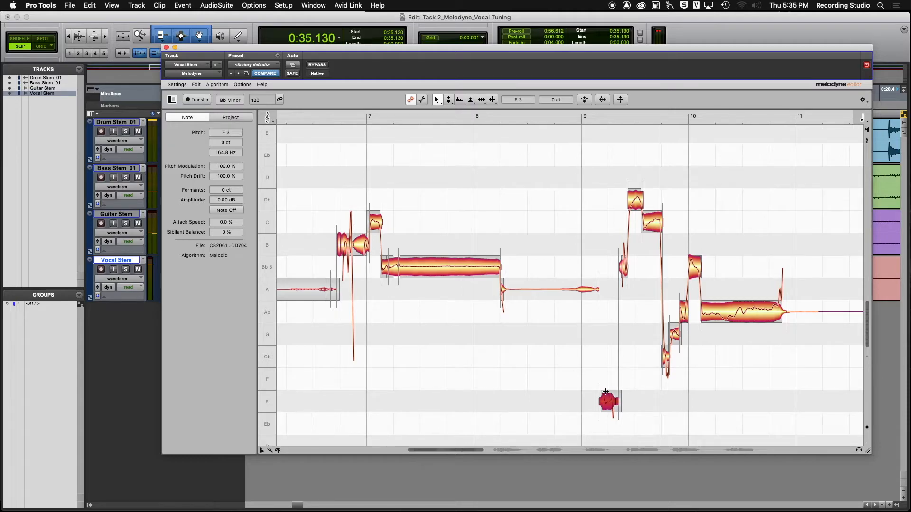
left_click_drag(609, 390, 608, 390)
left_click(450, 102)
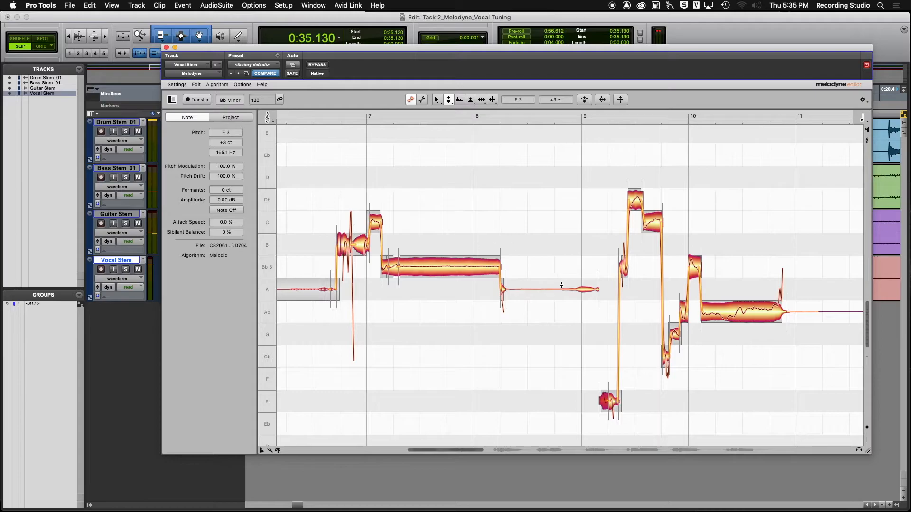
double_click(604, 403)
mouse_move(619, 402)
left_mouse_down()
mouse_move(609, 399)
mouse_move(617, 389)
left_mouse_up()
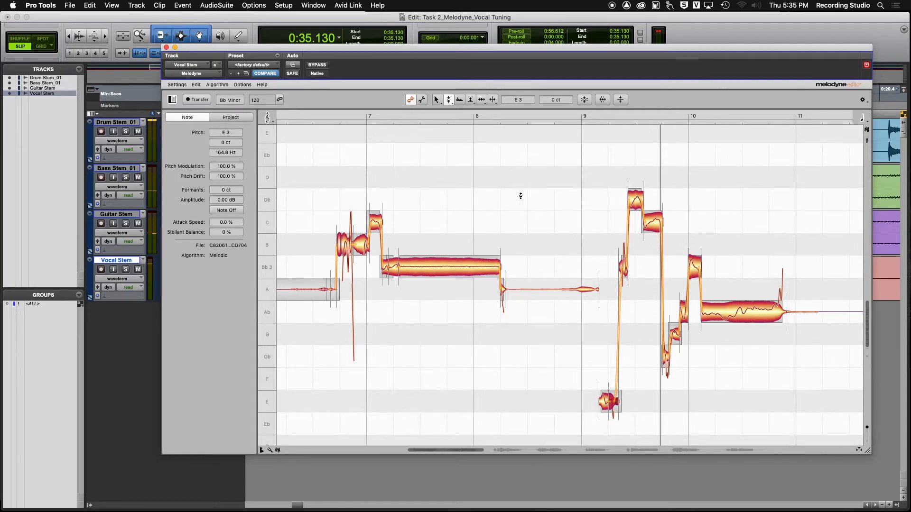
double_click(582, 315)
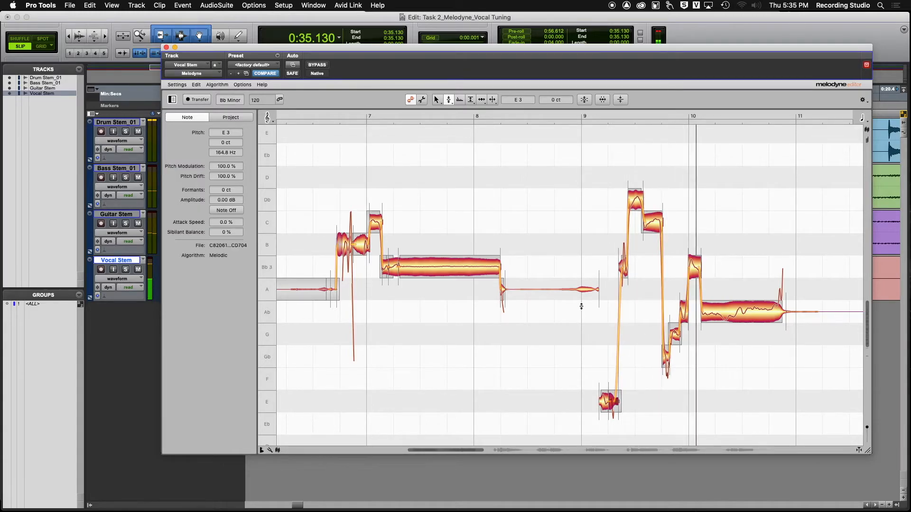
Step: Reduce pitch modulation on the split E 3 note after bar 9 and set it to -6% on the short Bb 3 note beside it
left_click(450, 100)
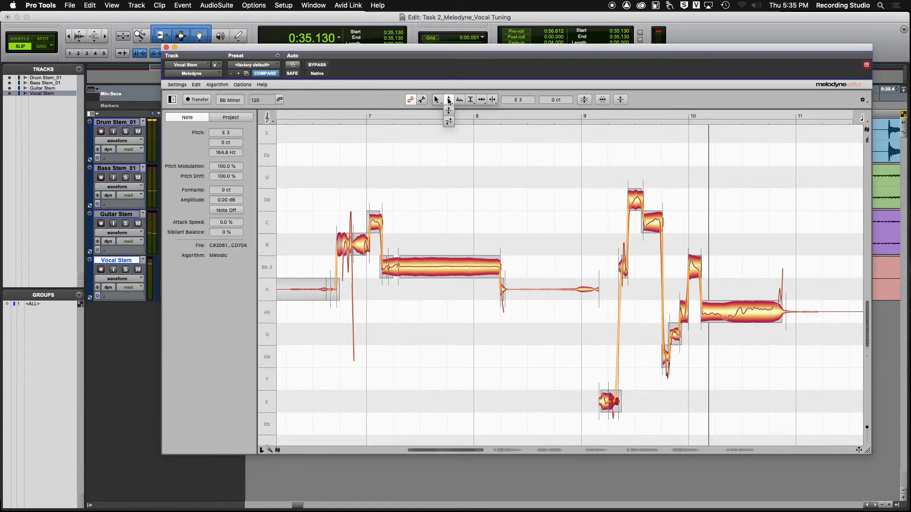
left_click(450, 112)
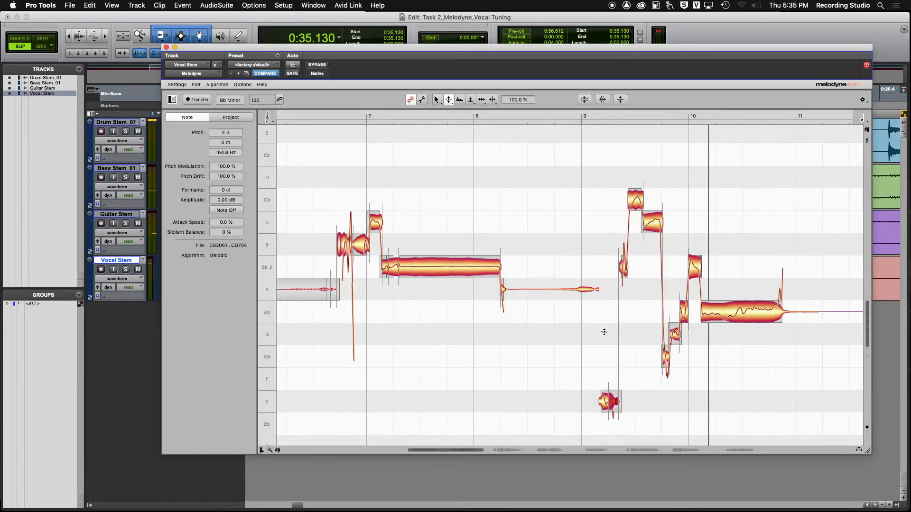
left_click_drag(605, 401, 612, 452)
left_click_drag(625, 268, 622, 316)
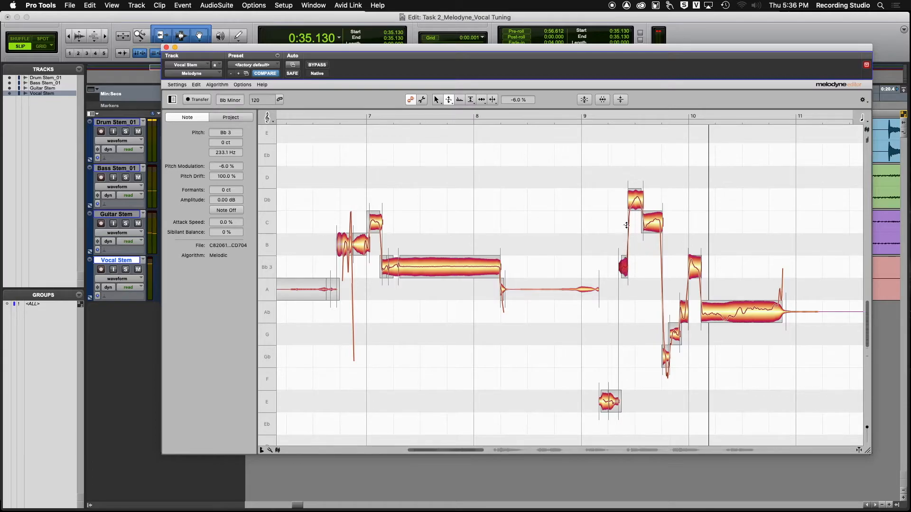
left_click(445, 106)
left_click(447, 110)
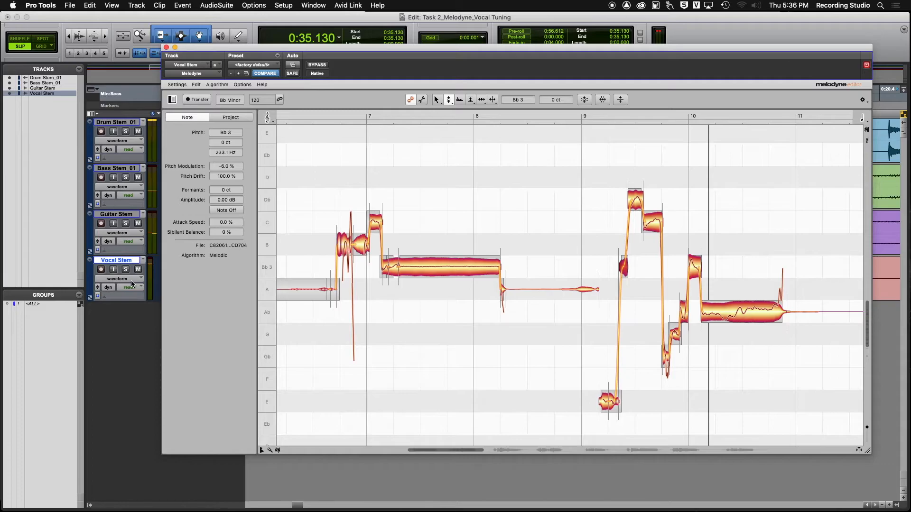
Step: Play back the phrase between bars 9 and 11 repeatedly to check the split E 3 and neighbouring Bb 3 notes
key("space")
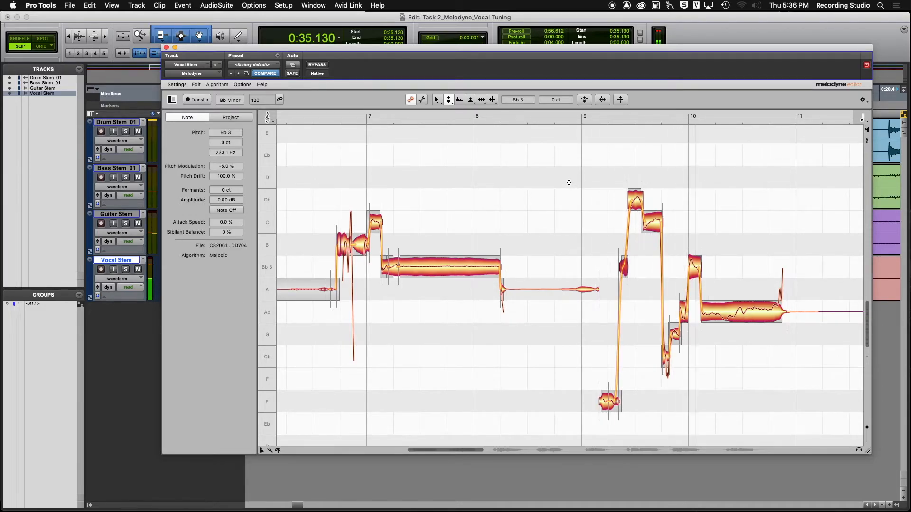
key("space")
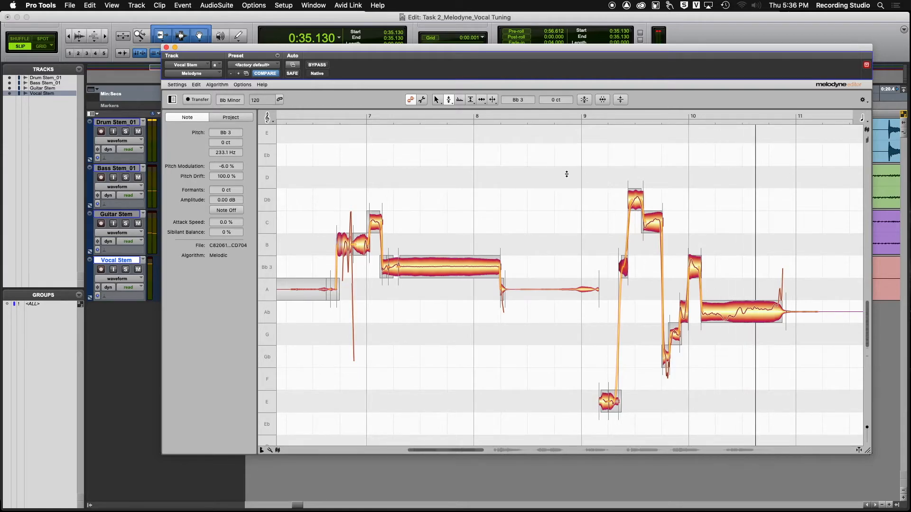
key("space")
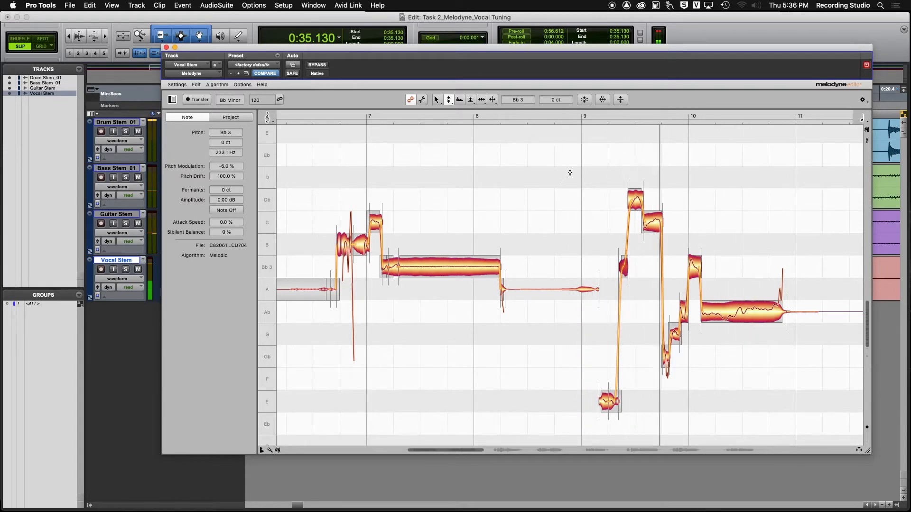
key("space")
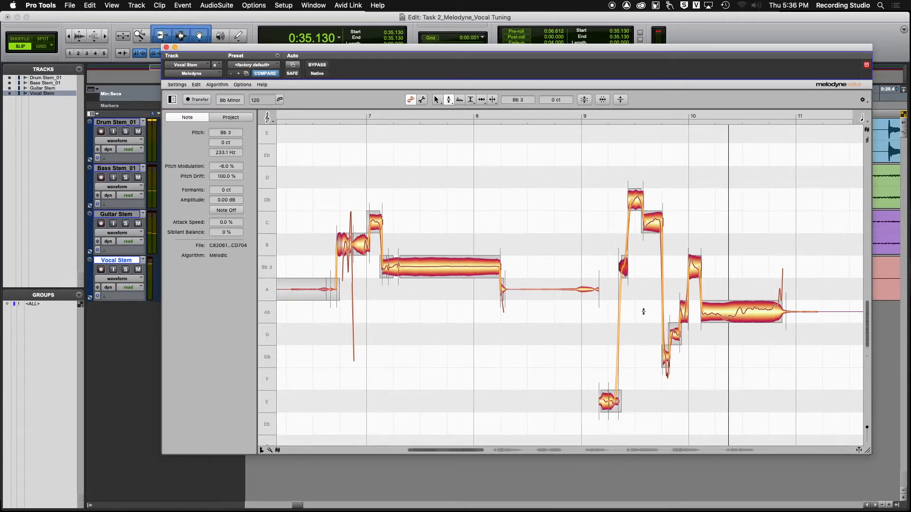
key("space")
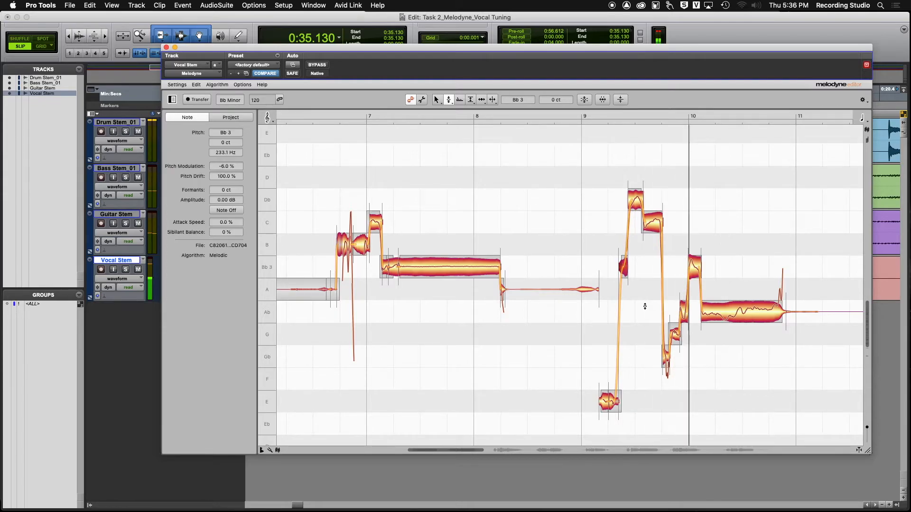
left_click(602, 159)
double_click(601, 158)
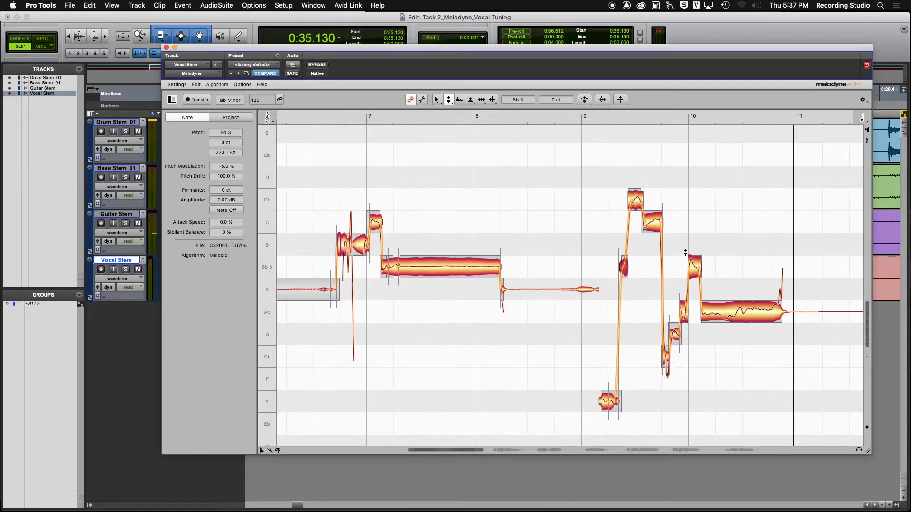
Step: Set pitch modulation on the short notes around bar 10: Gb 3 to 8%, G 3 to 47%, Ab 3 to 0% and Bb 3 to 41%
left_click(450, 101)
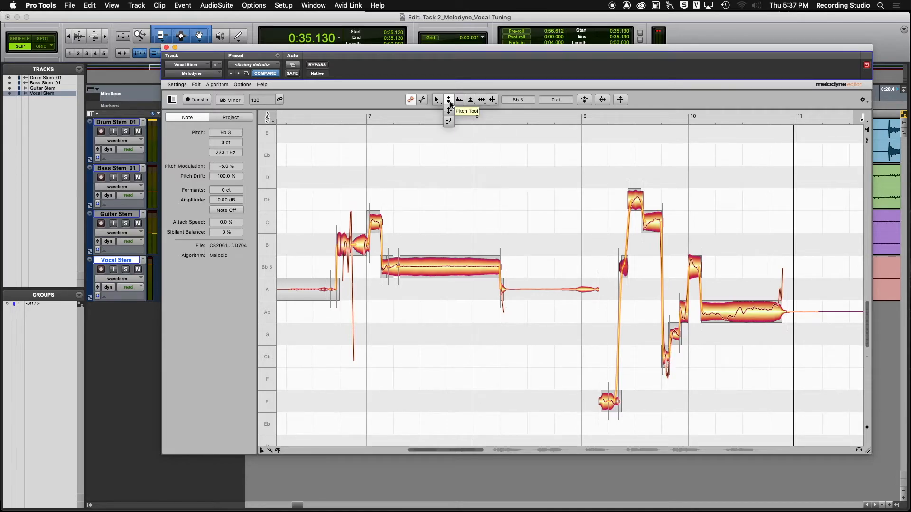
left_click_drag(666, 359, 667, 402)
left_click_drag(675, 334, 674, 358)
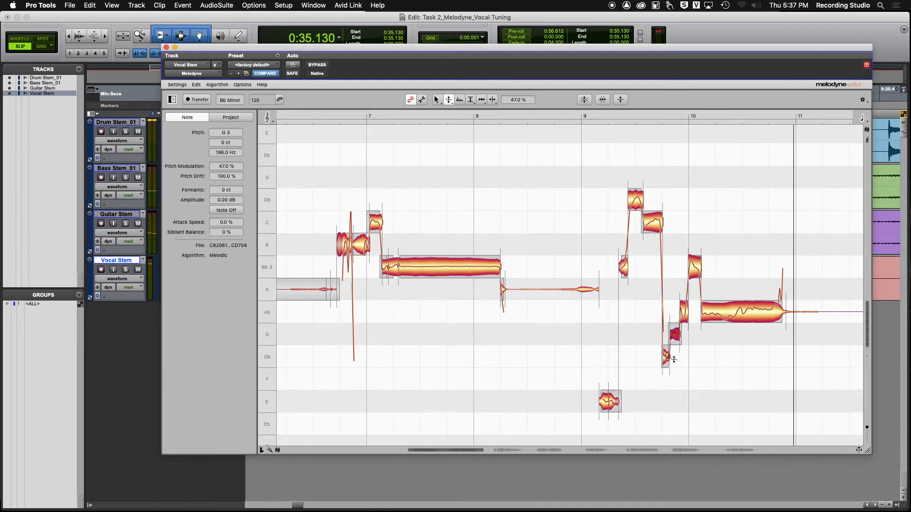
left_click_drag(684, 314, 684, 361)
left_click_drag(695, 266, 695, 293)
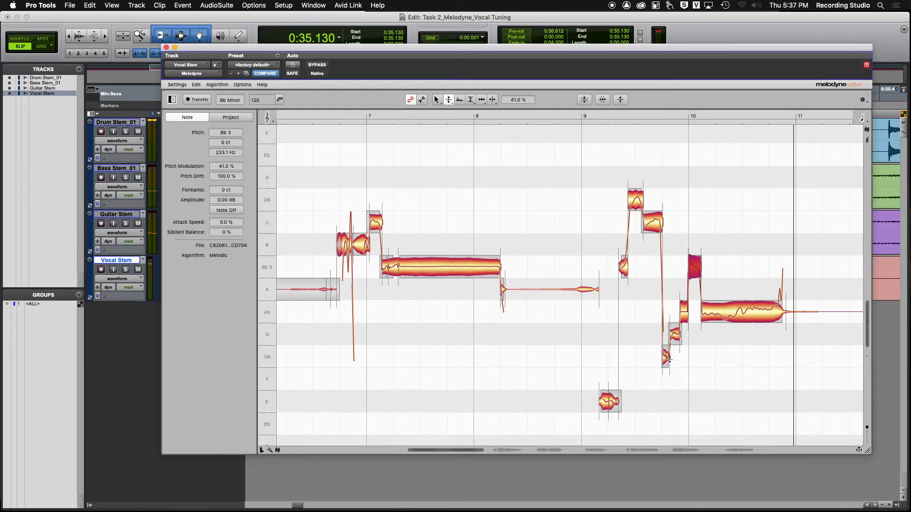
Step: Smooth the pitch transitions between the short Gb 3, G 3, Ab 3 and Bb 3 notes around bar 10 with the Pitch Tool
left_click(448, 100)
left_click(448, 111)
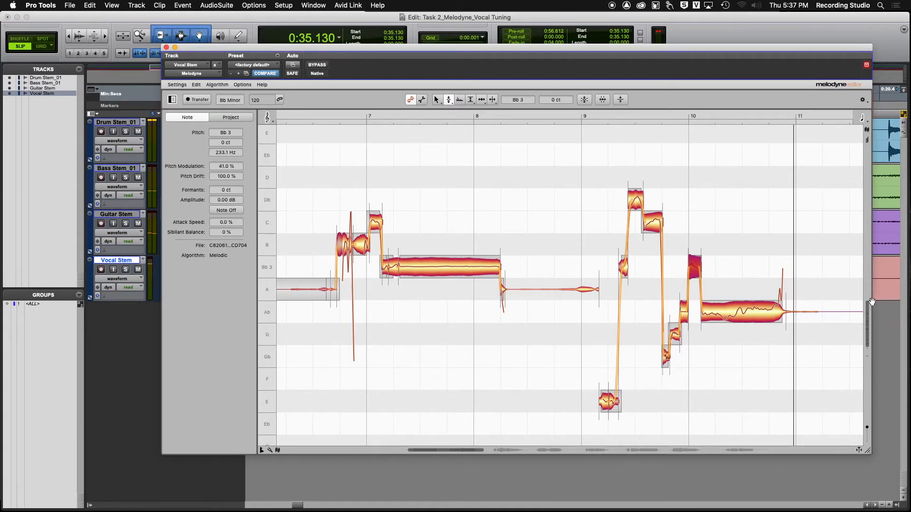
left_click_drag(868, 304, 868, 316)
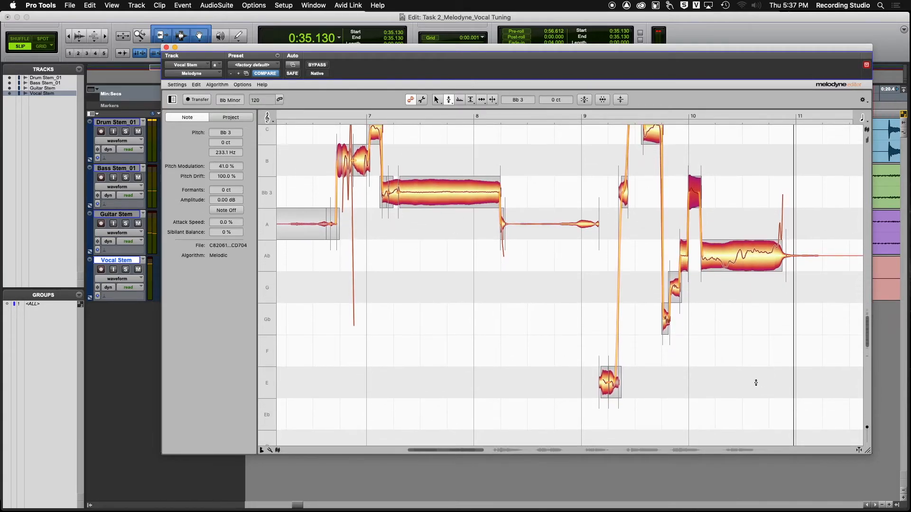
left_click_drag(408, 452, 458, 451)
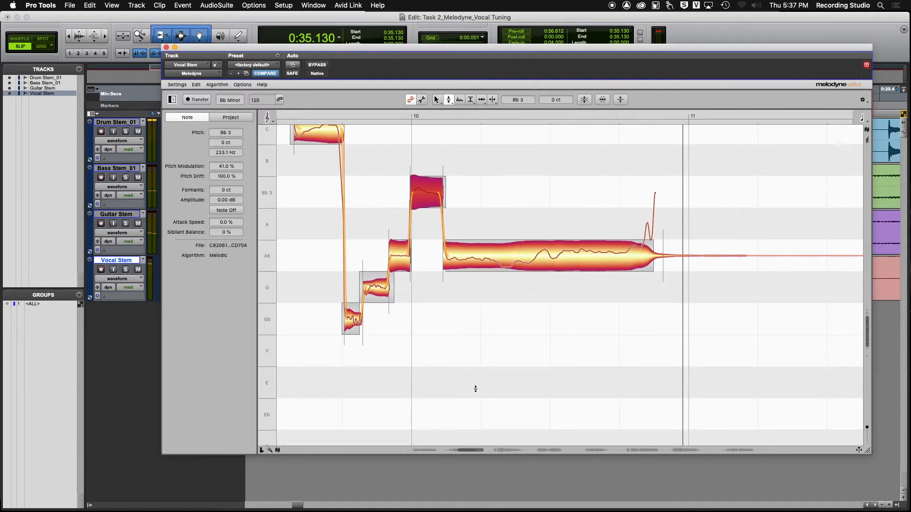
scroll(477, 386, "left", 3)
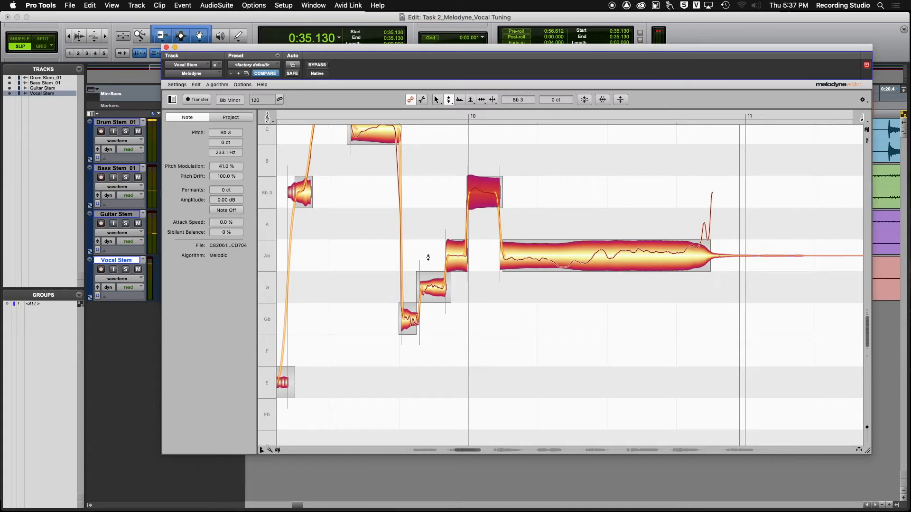
left_click(416, 321)
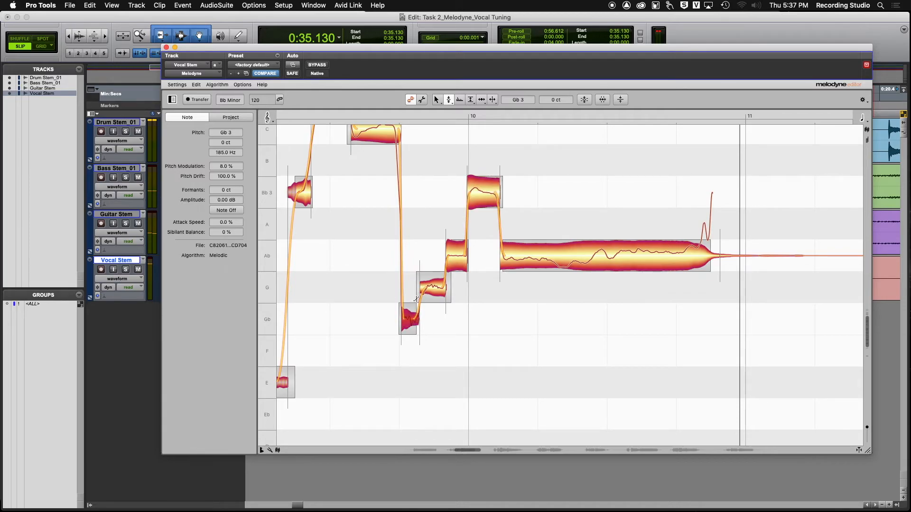
left_click(442, 285)
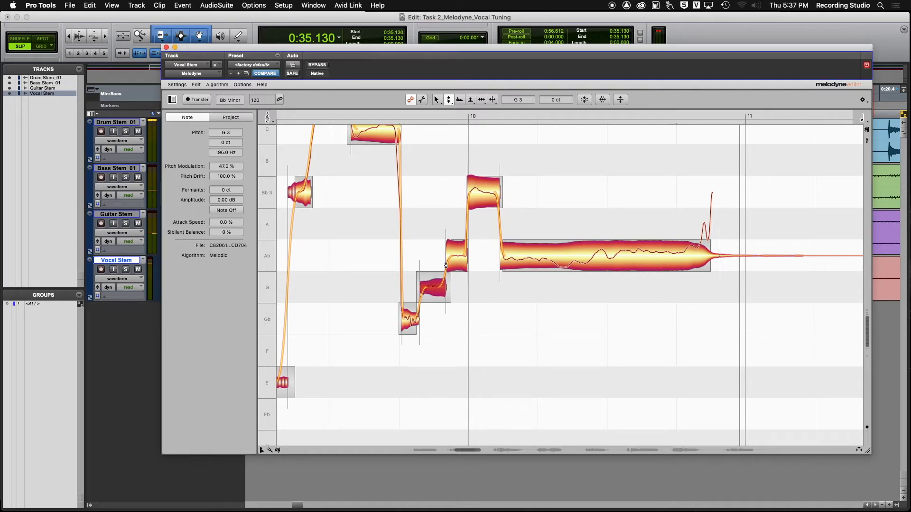
left_click(461, 255)
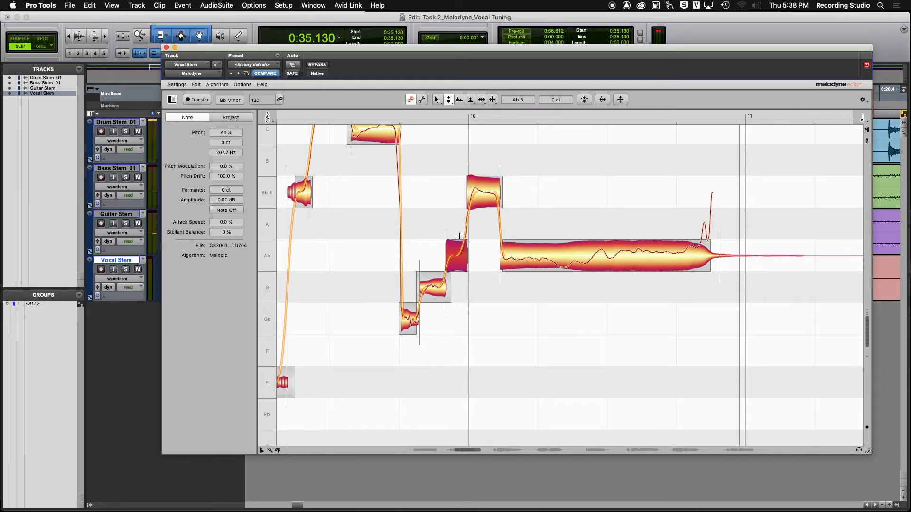
left_click(497, 196)
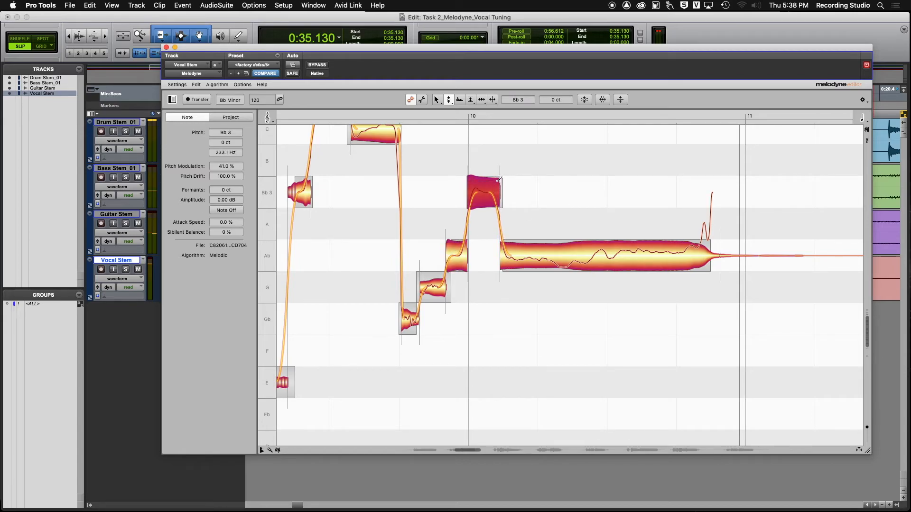
Step: Reduce pitch modulation further on the Bb 3 note at bar 10 and set the short Gb 3 note before bar 10 to 11%
left_click(449, 100)
left_click(450, 110)
left_click_drag(481, 192, 480, 209)
left_click_drag(432, 284, 411, 320)
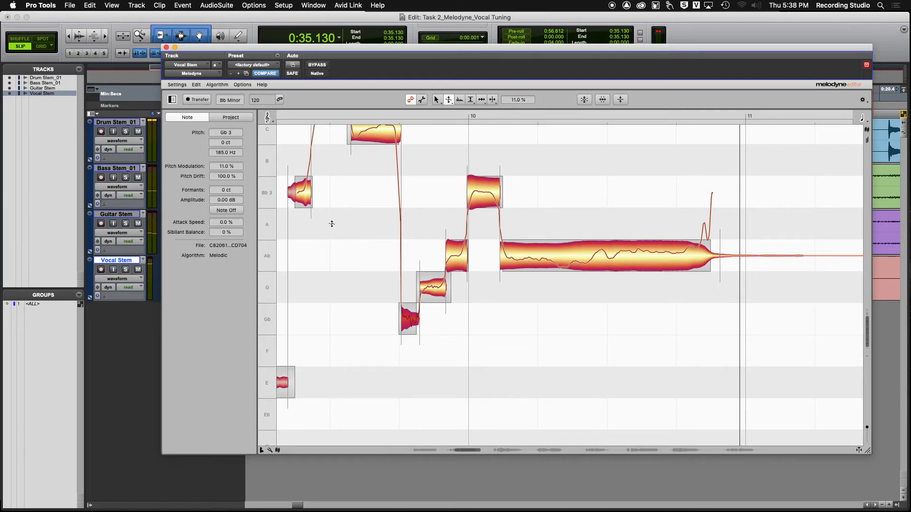
Step: Play back the phrase between bars 9 and 11 to check the smoothed transitions and modulation edits
key("space")
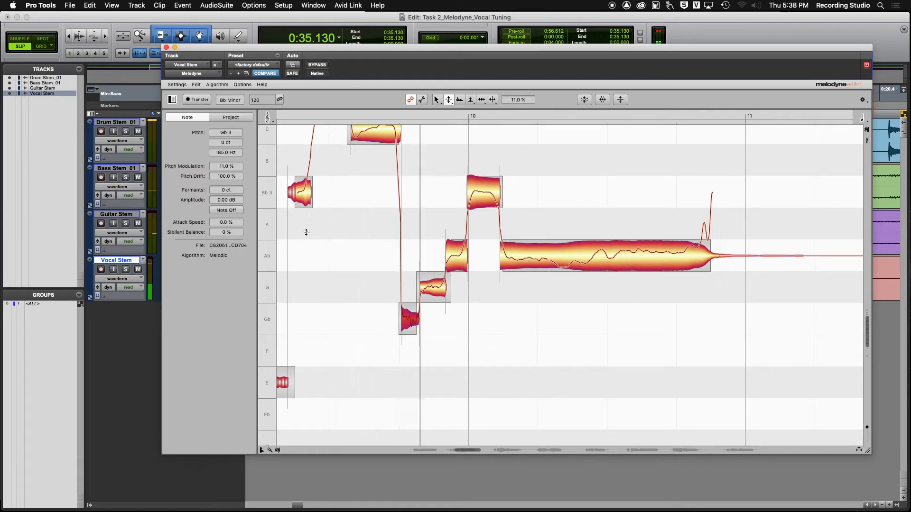
key("space")
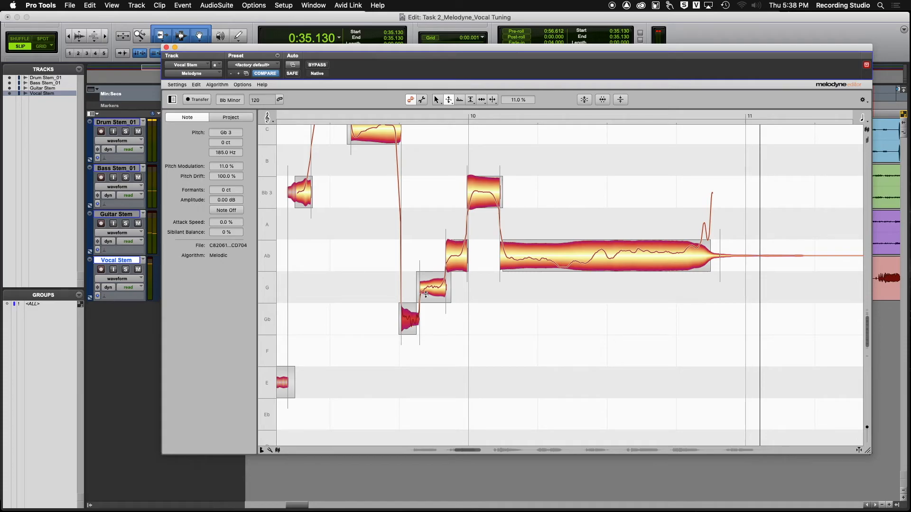
scroll(427, 295, "left", 2)
left_click_drag(455, 453, 444, 452)
double_click(311, 259)
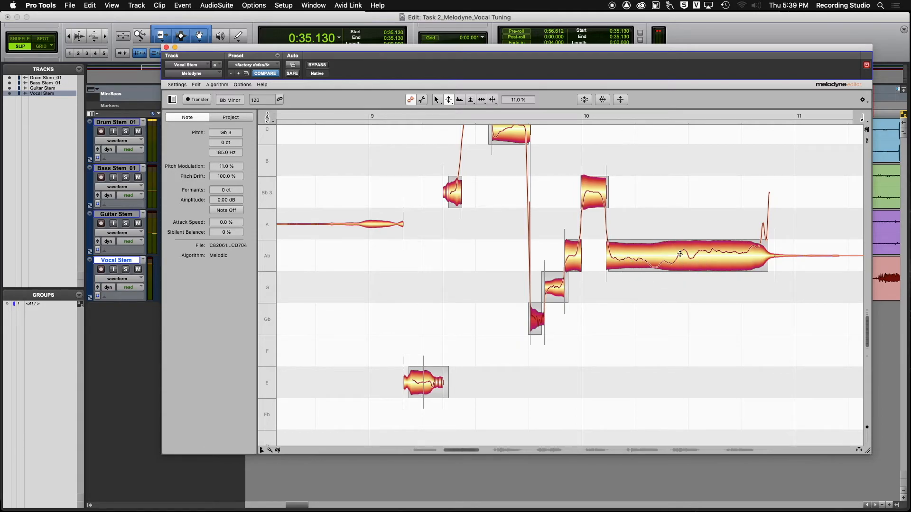
Step: Split the long Ab 3 note after bar 10 into three segments with the Main Tool
left_click(438, 100)
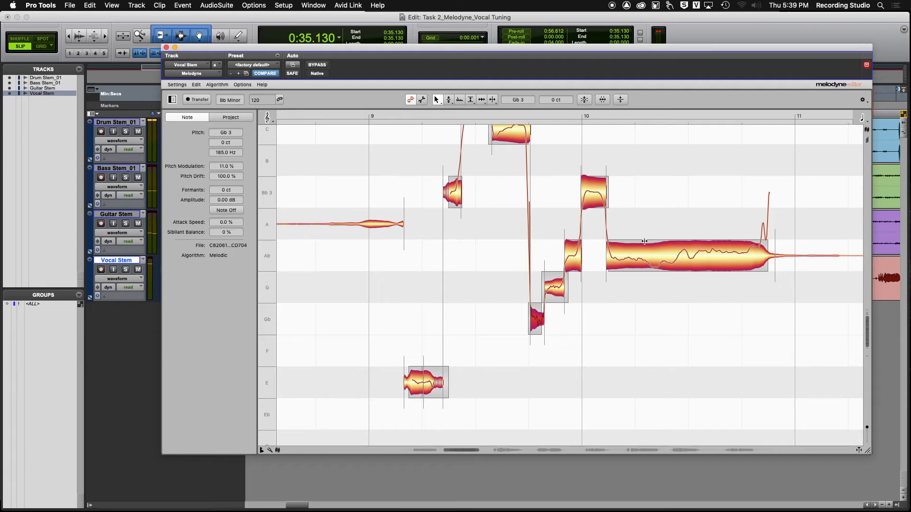
double_click(644, 241)
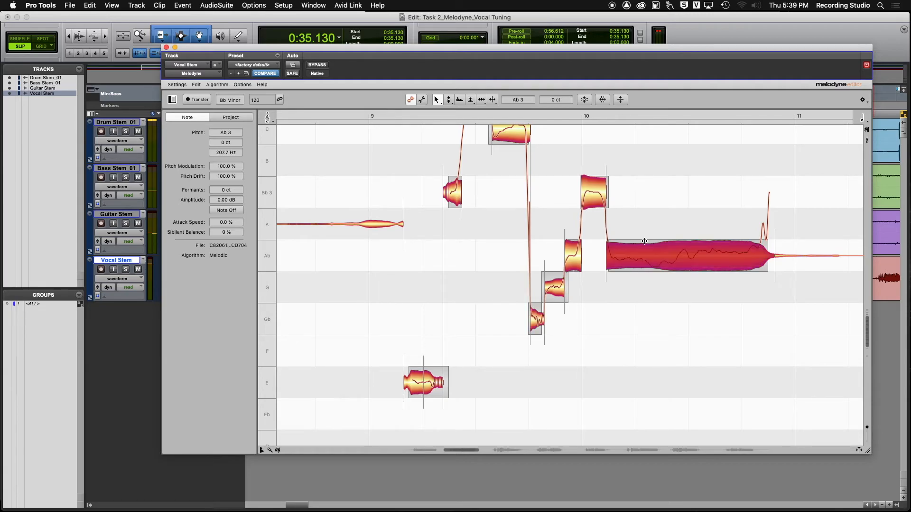
double_click(680, 240)
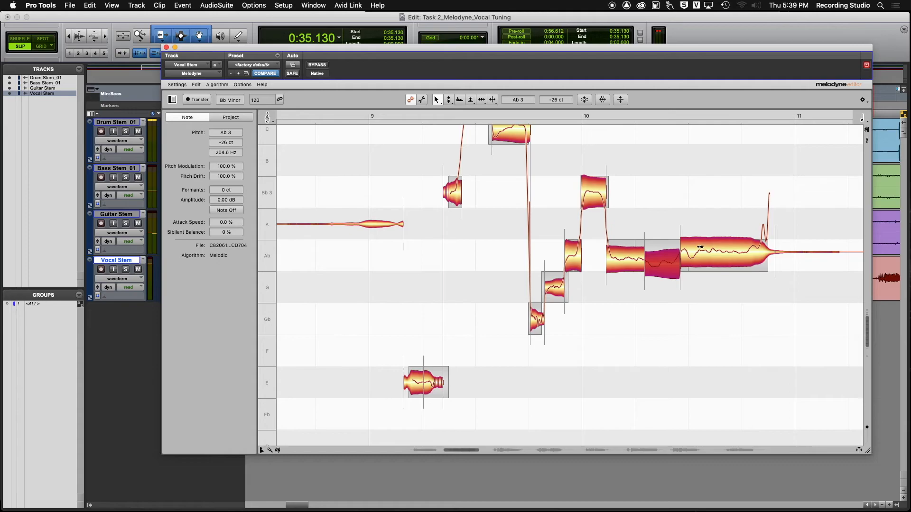
Step: Snap each of the three segments of the long note after bar 10 to Ab 3 at 0 ct with the Pitch Tool
left_click(448, 100)
double_click(627, 262)
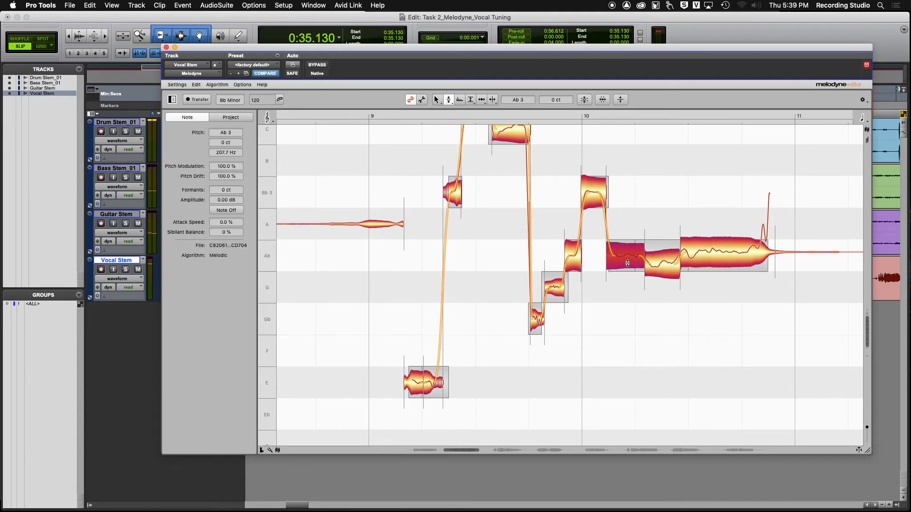
double_click(669, 267)
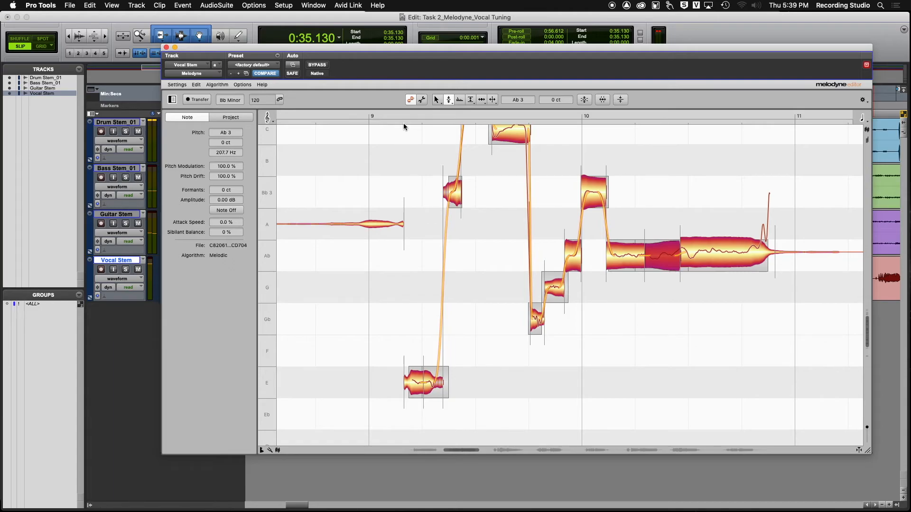
left_click(625, 260)
left_click(660, 257)
double_click(708, 258)
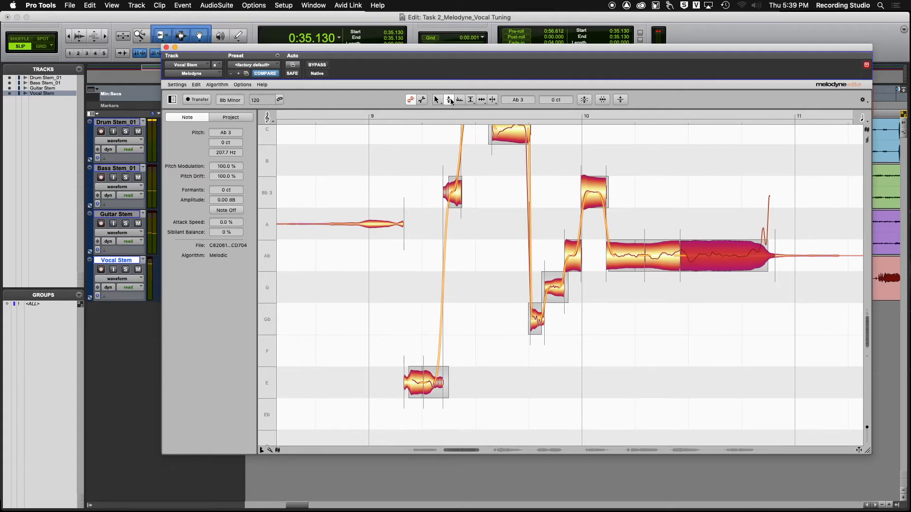
Step: Reduce pitch modulation on the three Ab 3 segments after bar 10: first to 72%, middle to 62% and last to -12%
left_click(450, 100)
left_click(452, 112)
left_click_drag(627, 259, 689, 303)
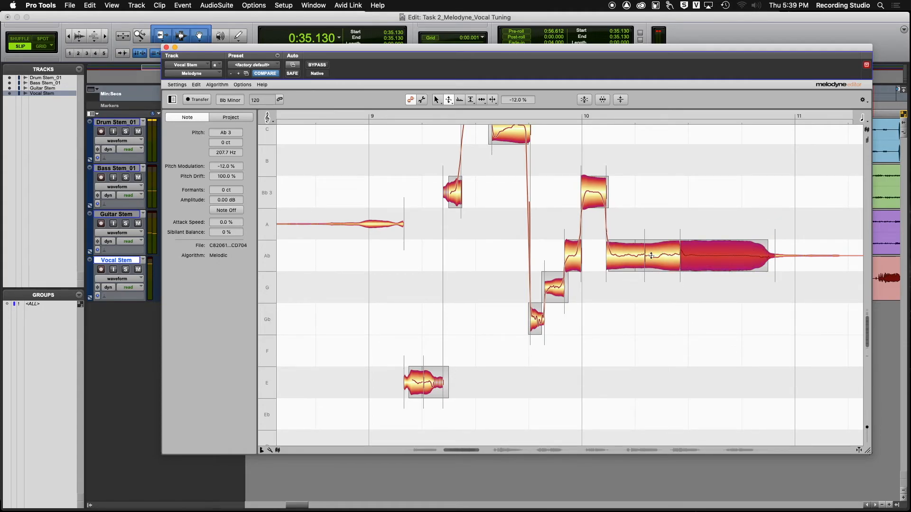
Step: Smooth the pitch transitions between the three Ab 3 segments with the Pitch Tool, undoing the accidental move of the middle segment to A 3
left_click(450, 101)
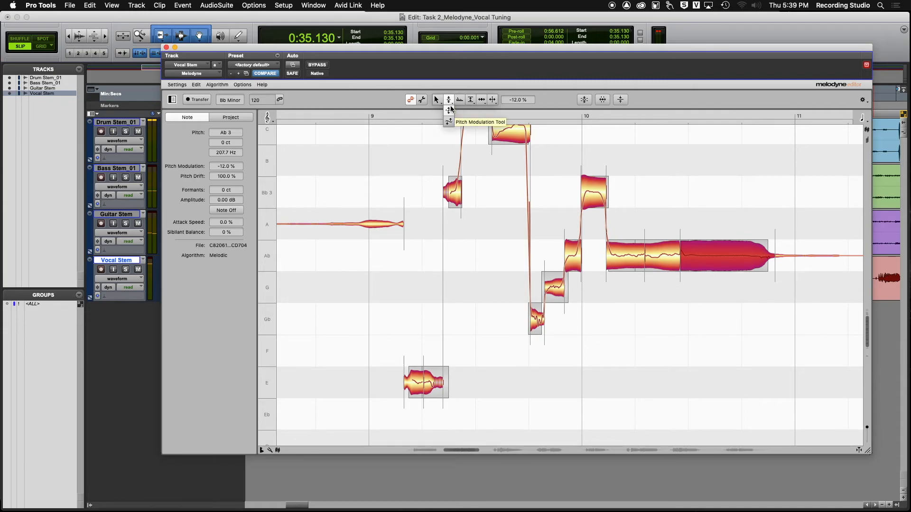
left_click(448, 110)
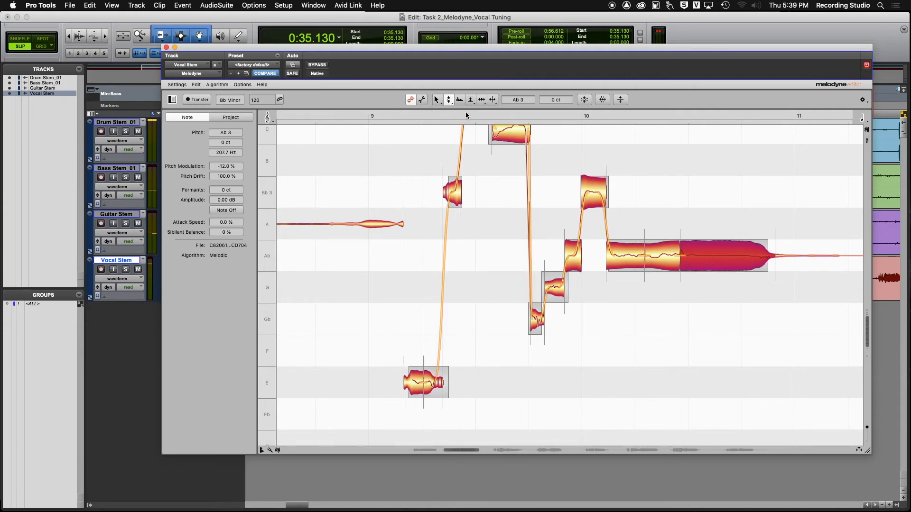
left_click(643, 256)
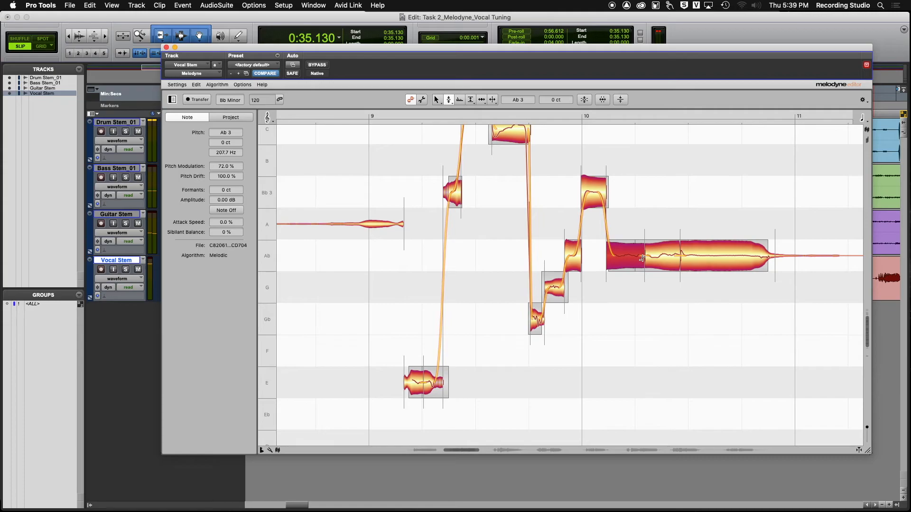
left_click(673, 257)
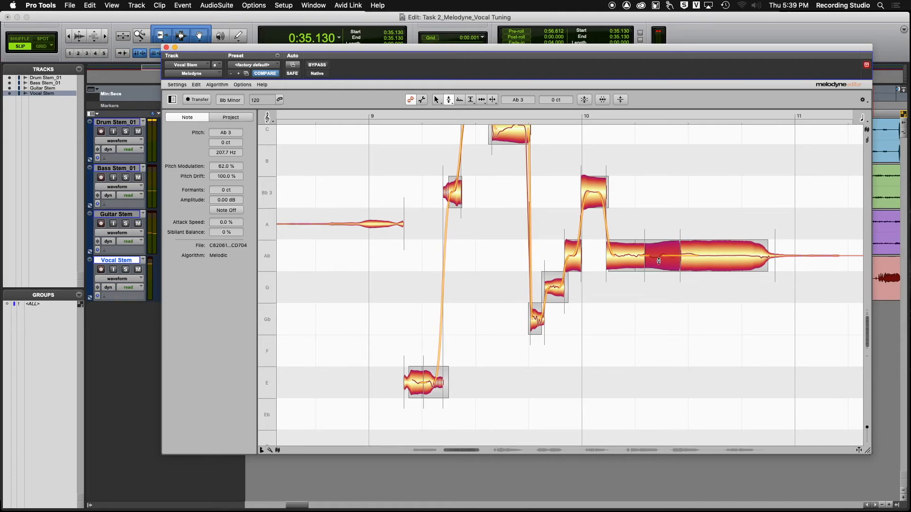
left_click_drag(646, 255, 642, 235)
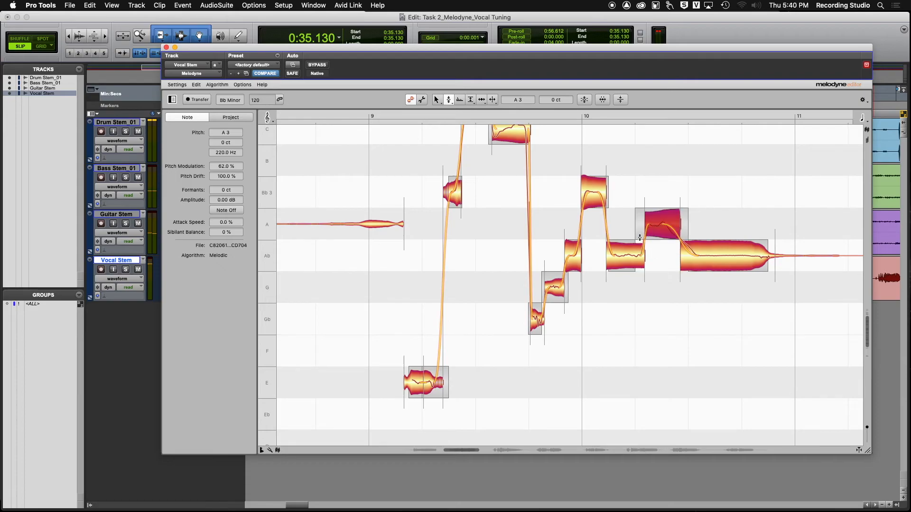
key("super+z")
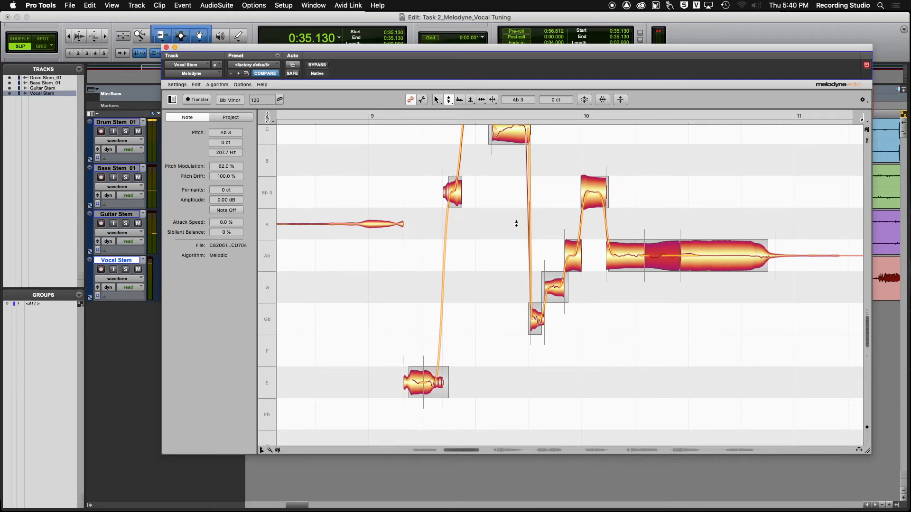
Step: Play back the tuned vocal phrases up to about bar 11 to check the edits
key("space")
left_click_drag(438, 101, 439, 123)
left_click_drag(446, 249, 326, 197)
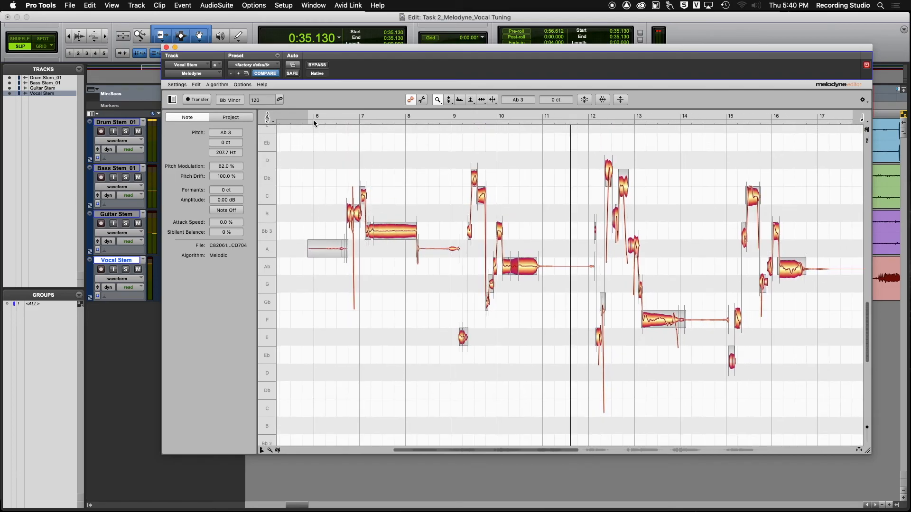
left_click_drag(437, 102, 437, 103)
key("space")
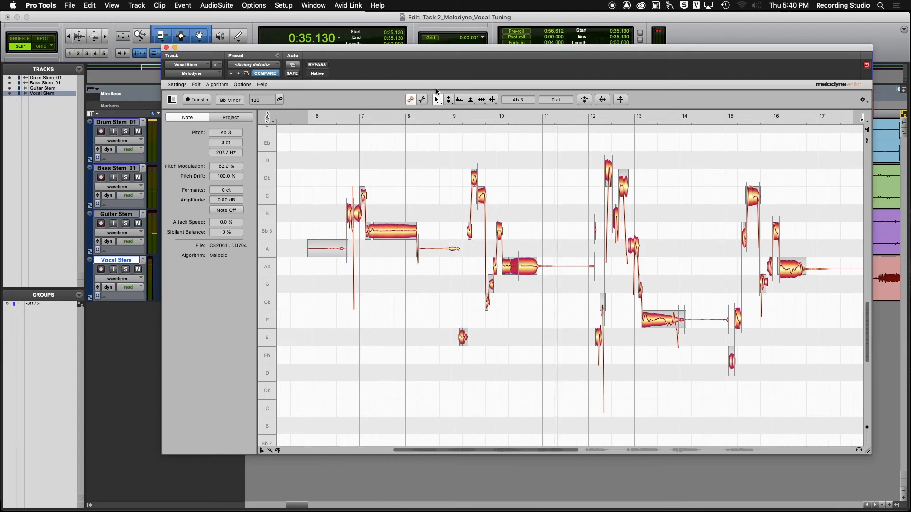
Step: Uncover the tracks, play the full mix from 0:10.567, and lower the drum stem to -6.5, bass to -2.0 and guitar to -1.1
left_click_drag(425, 51, 430, 318)
key("r")
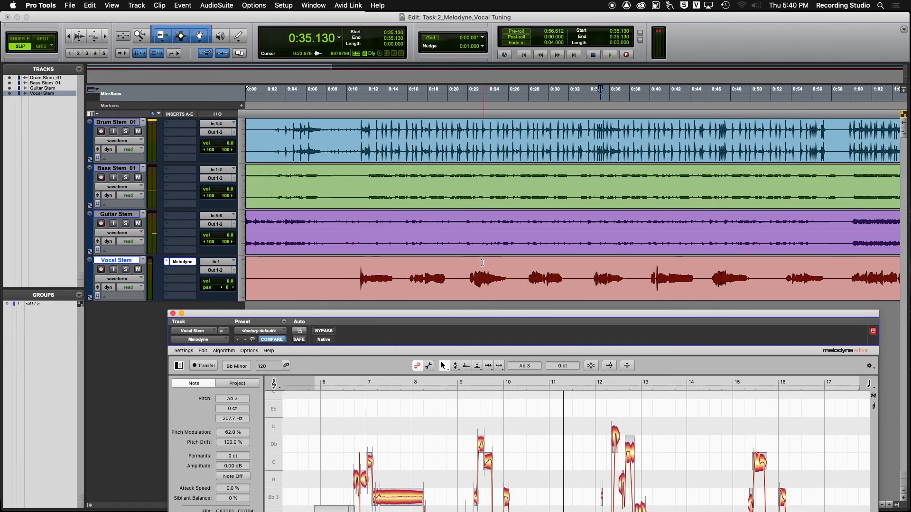
left_click(352, 267)
key("space")
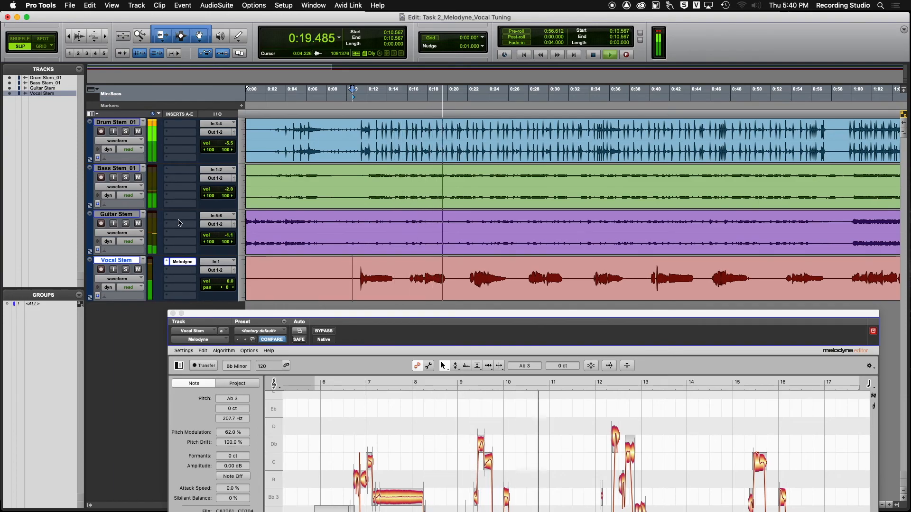
key("space")
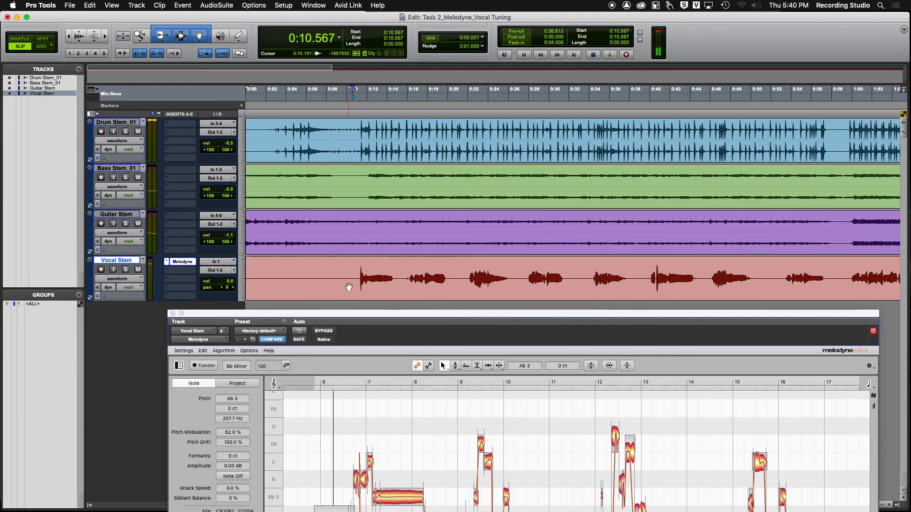
Step: Bring the Melodyne editor window back up over the tracks so bars 6 to 17 are fully in view
left_click_drag(348, 316, 329, 68)
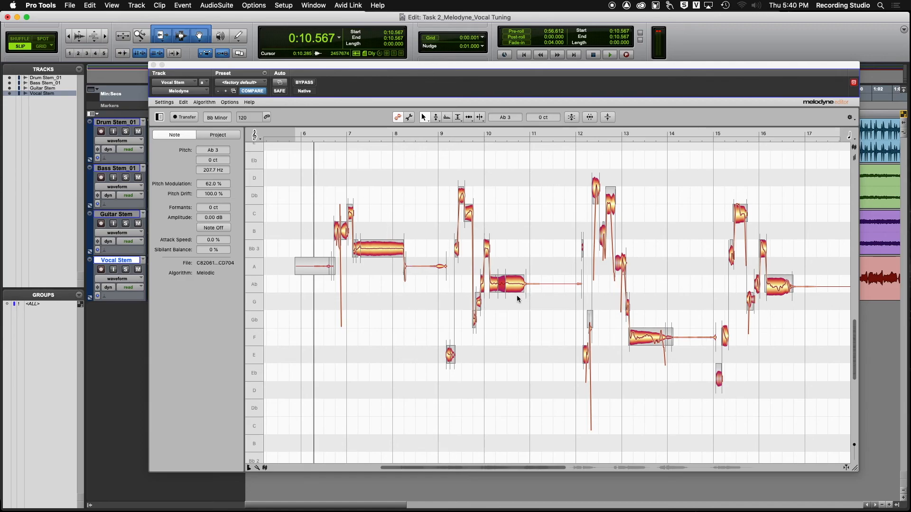
left_click_drag(434, 67, 467, 93)
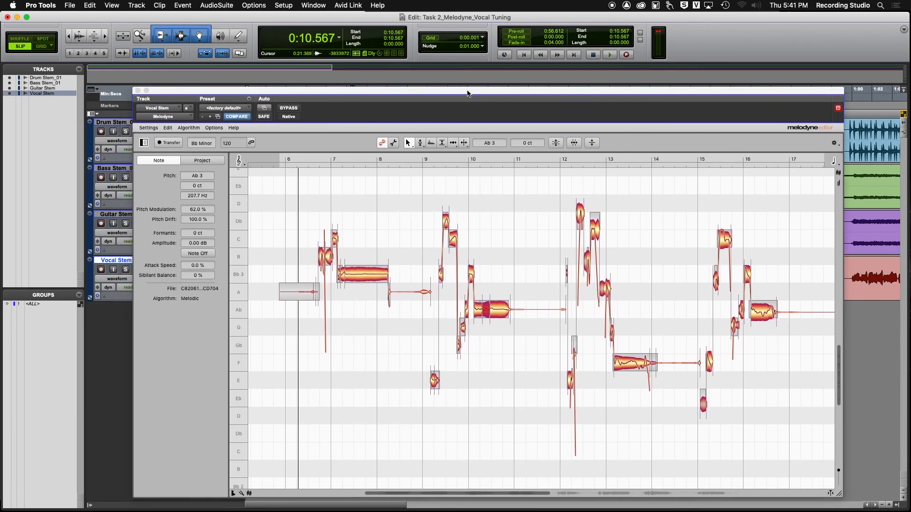